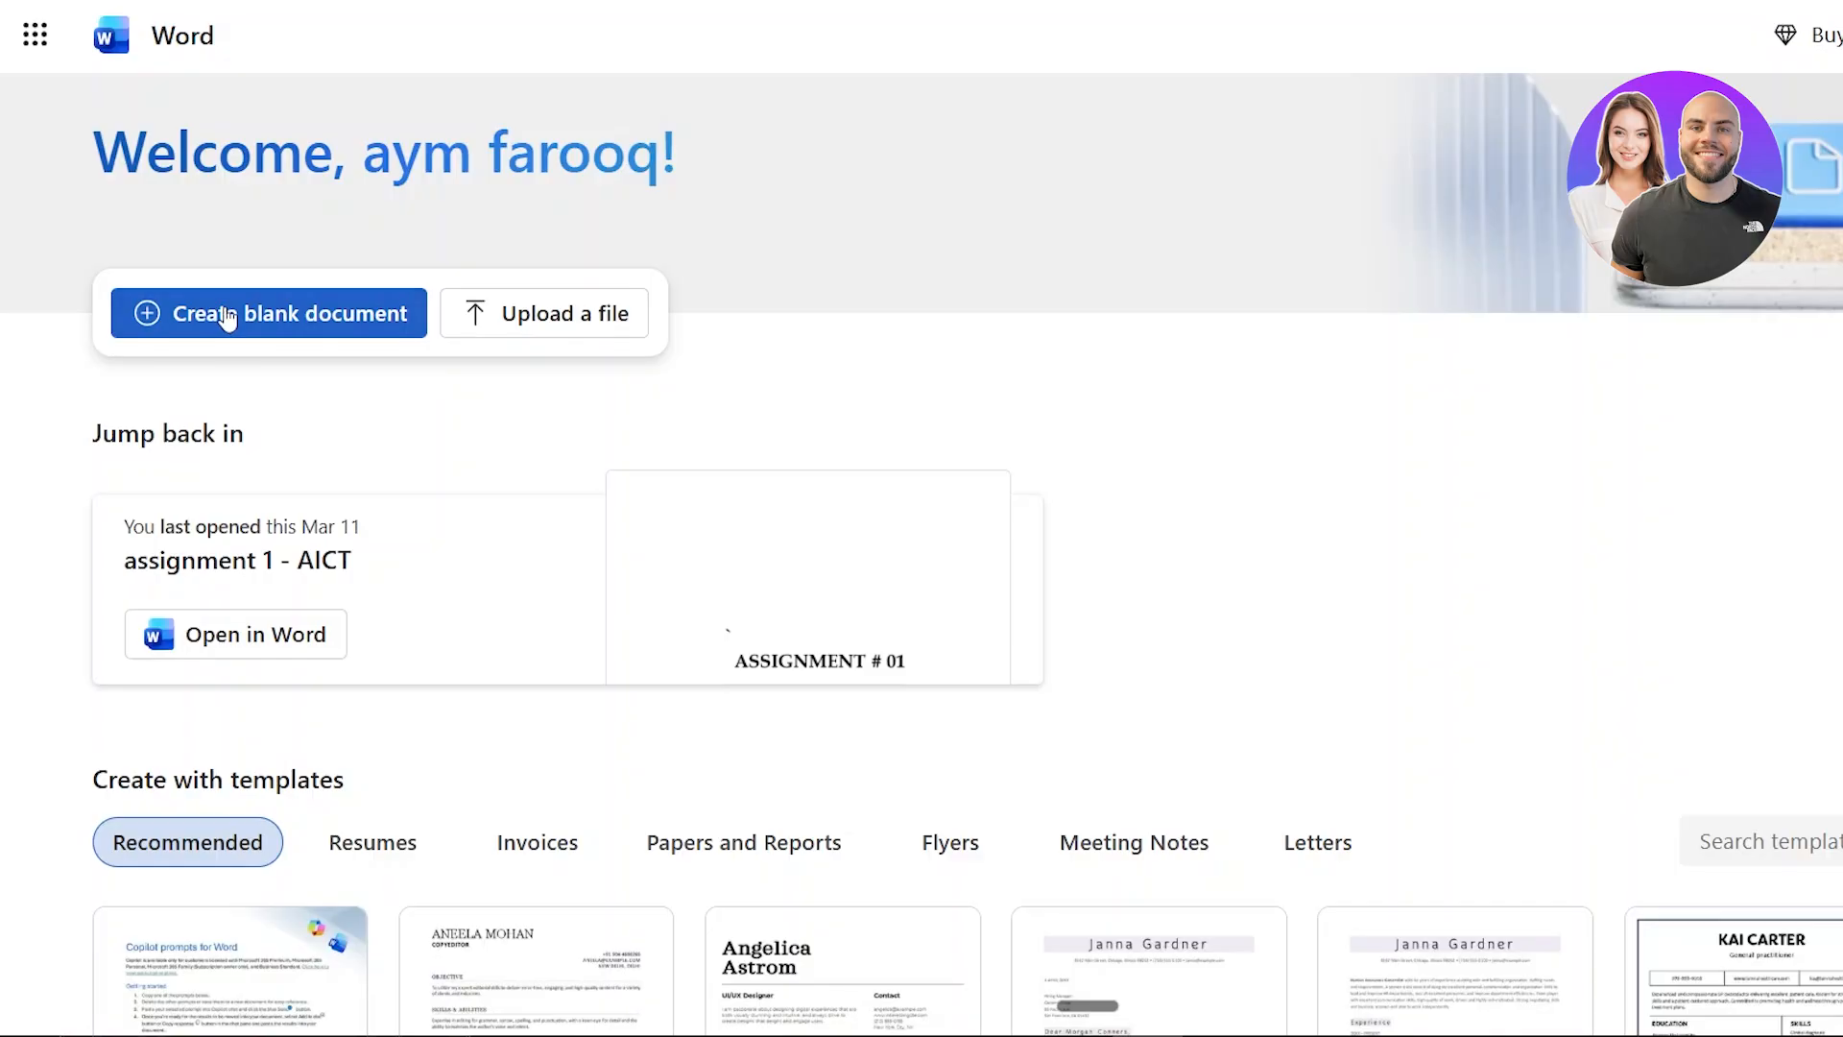
Step: Create a blank document and enter the lines "Introduction", "Benefits of ai" and "Examples"
left_click(222, 308)
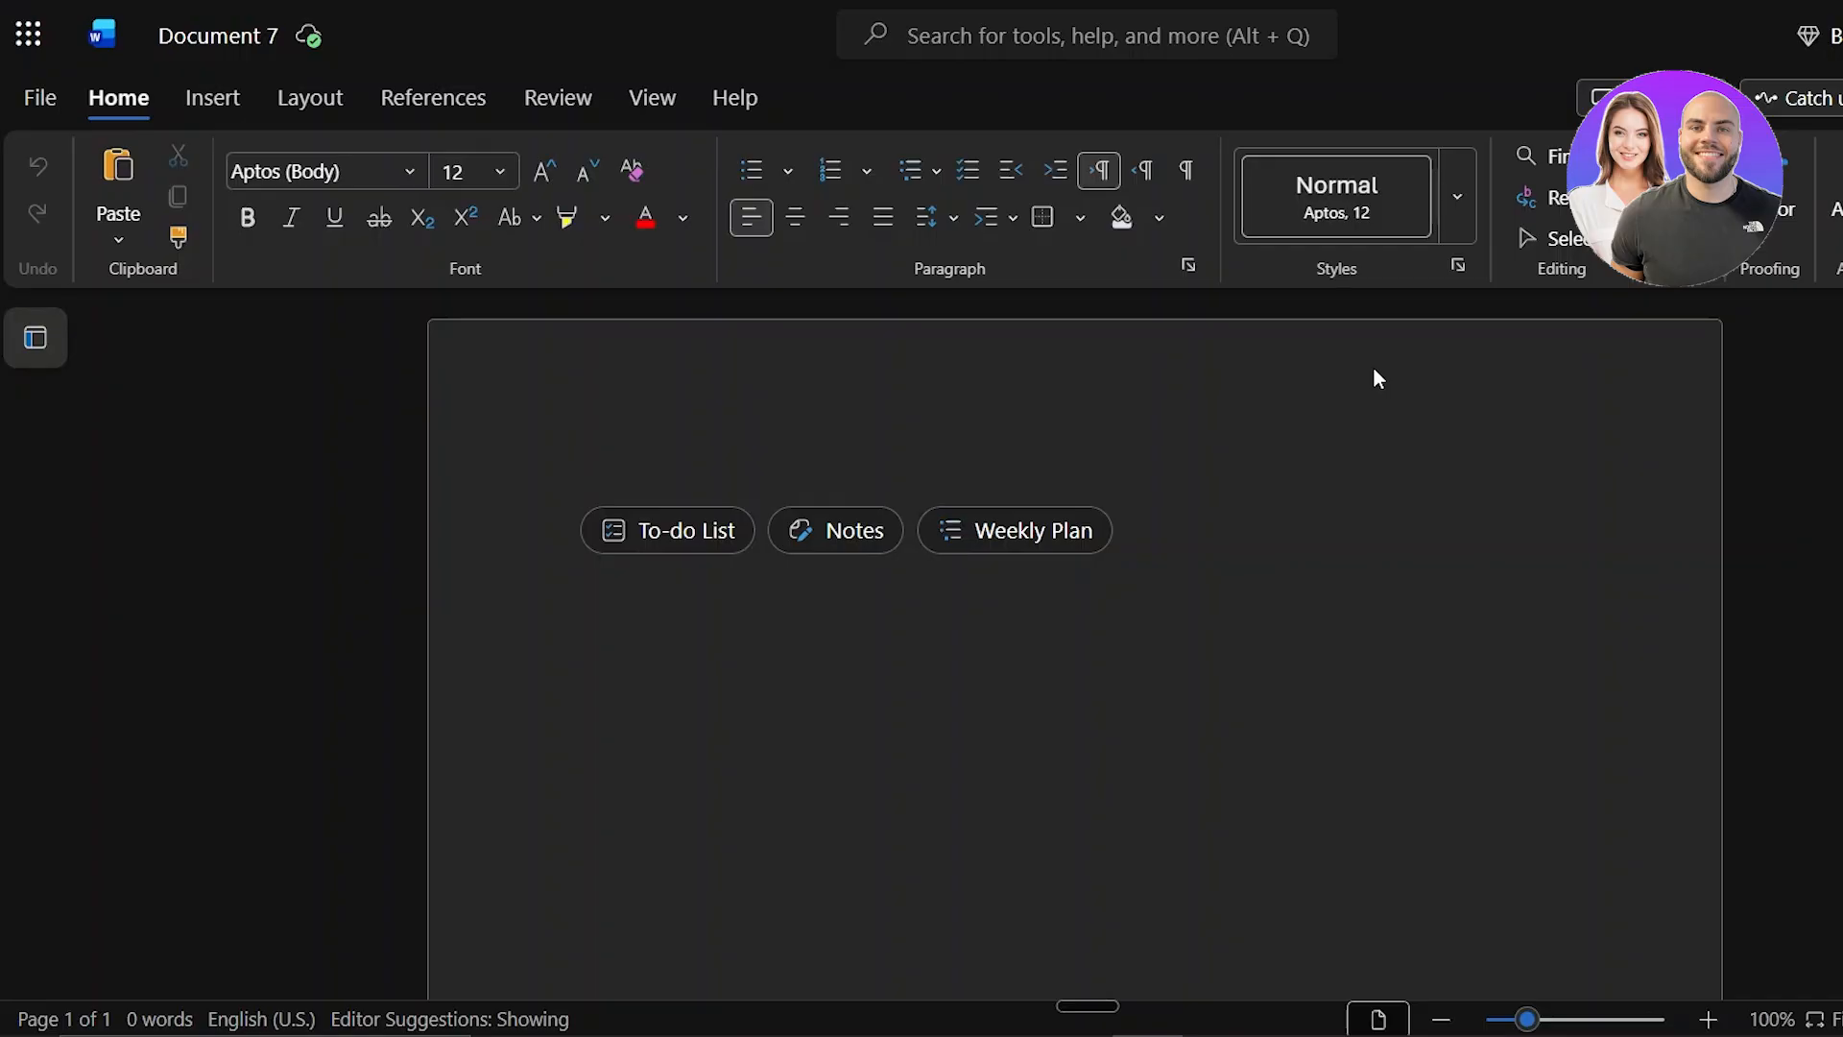
type("introductiob")
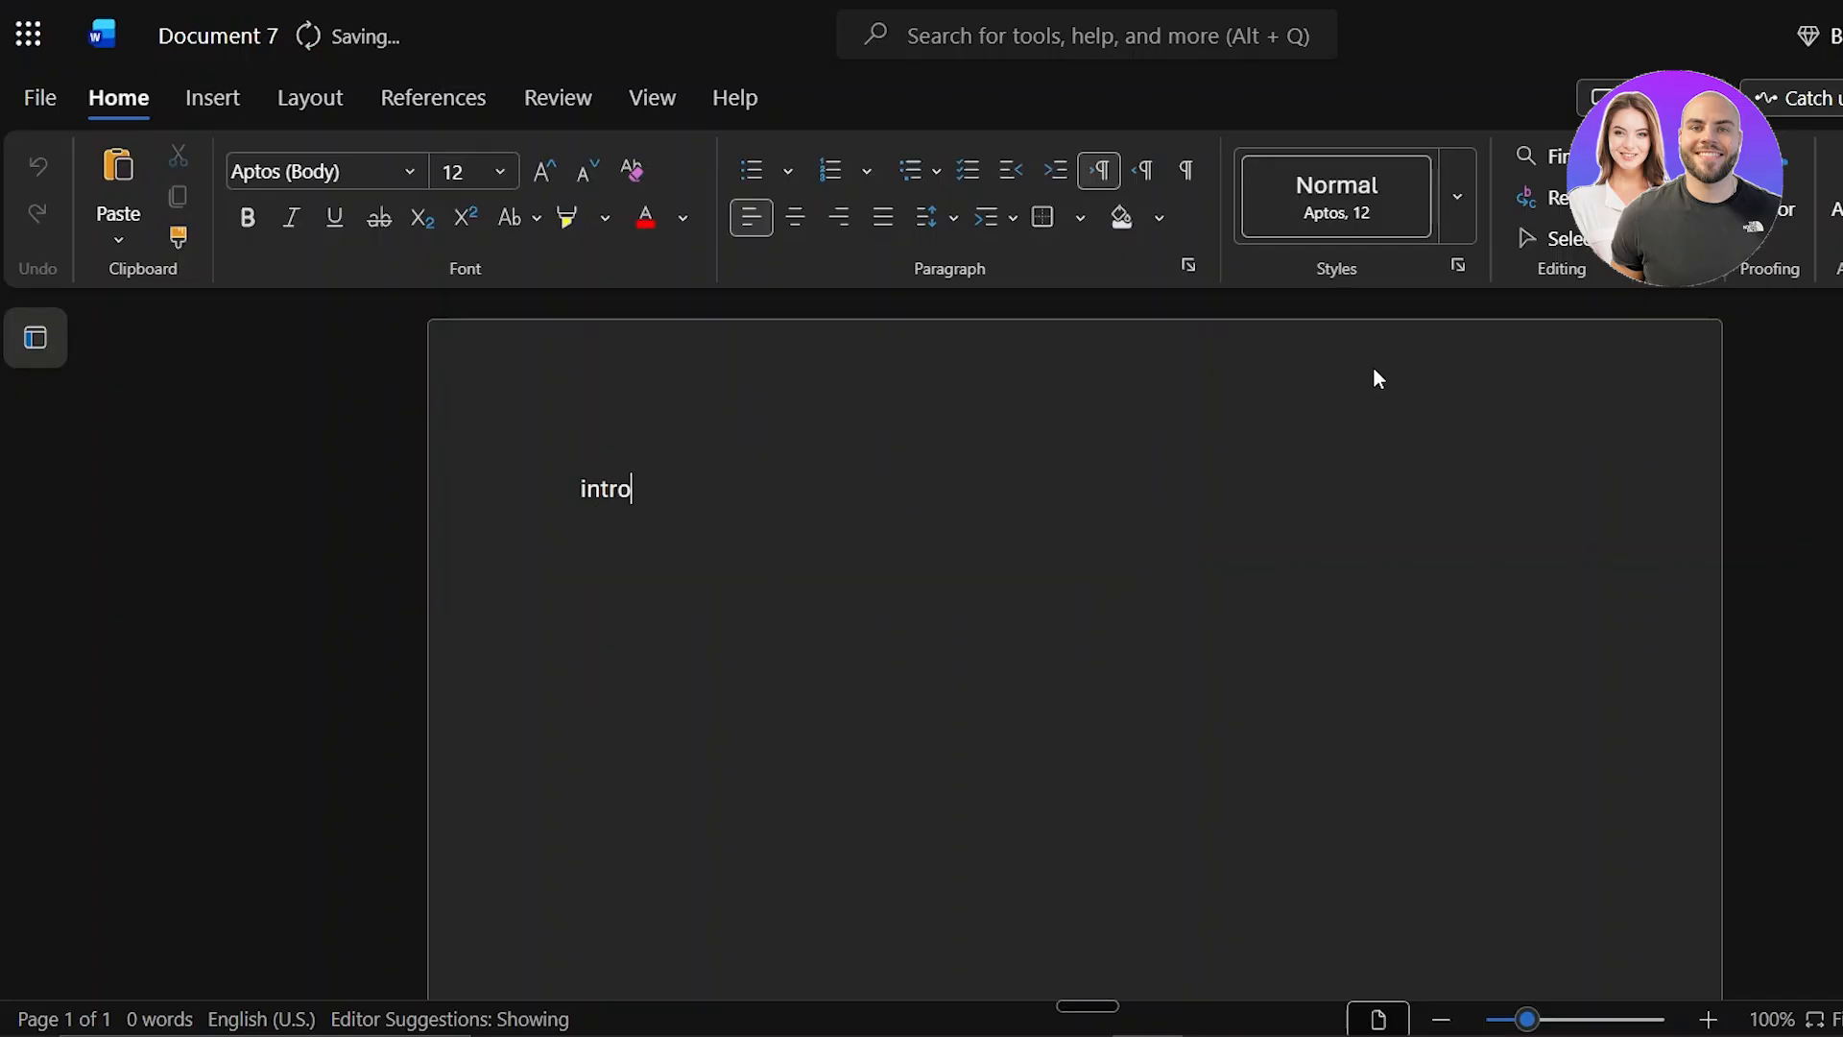
key("Return")
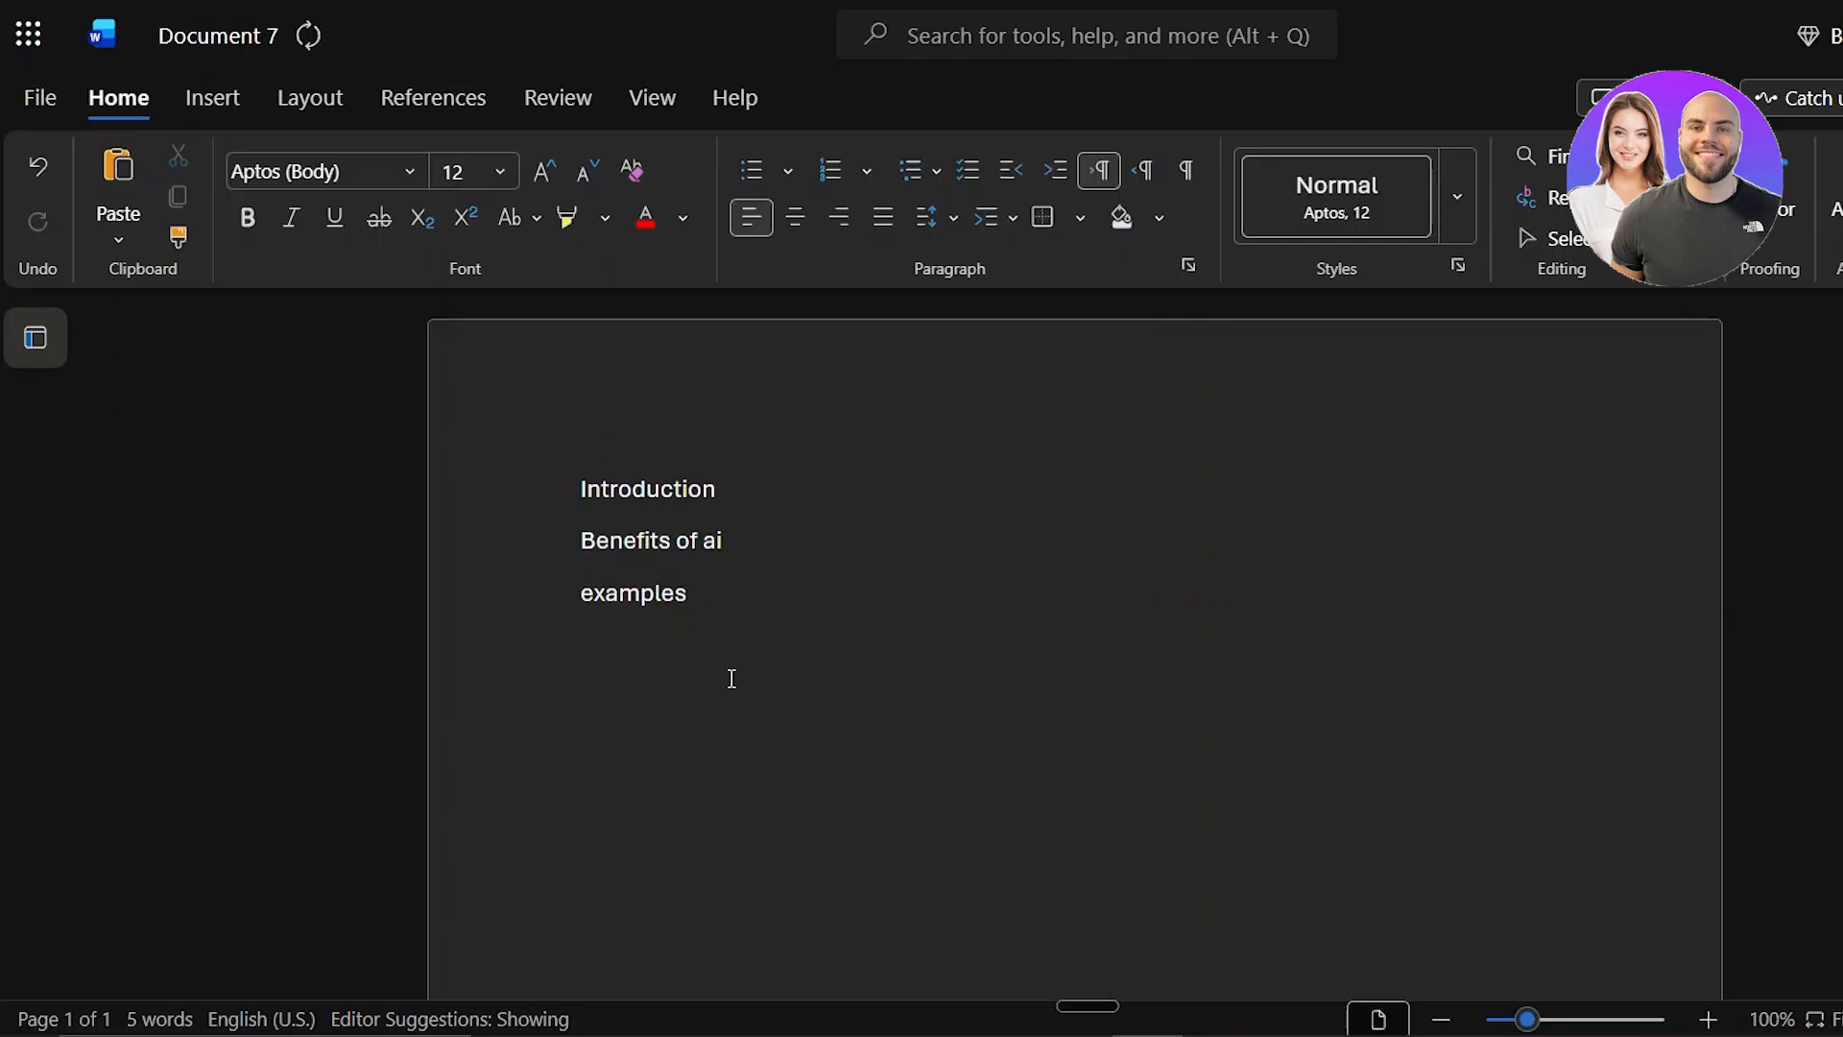
key("Return")
Step: Apply the Heading 1 style to "Introduction", Heading 2 to "Benefits of ai" and Heading 3 to "Examples"
left_click_drag(574, 490, 740, 658)
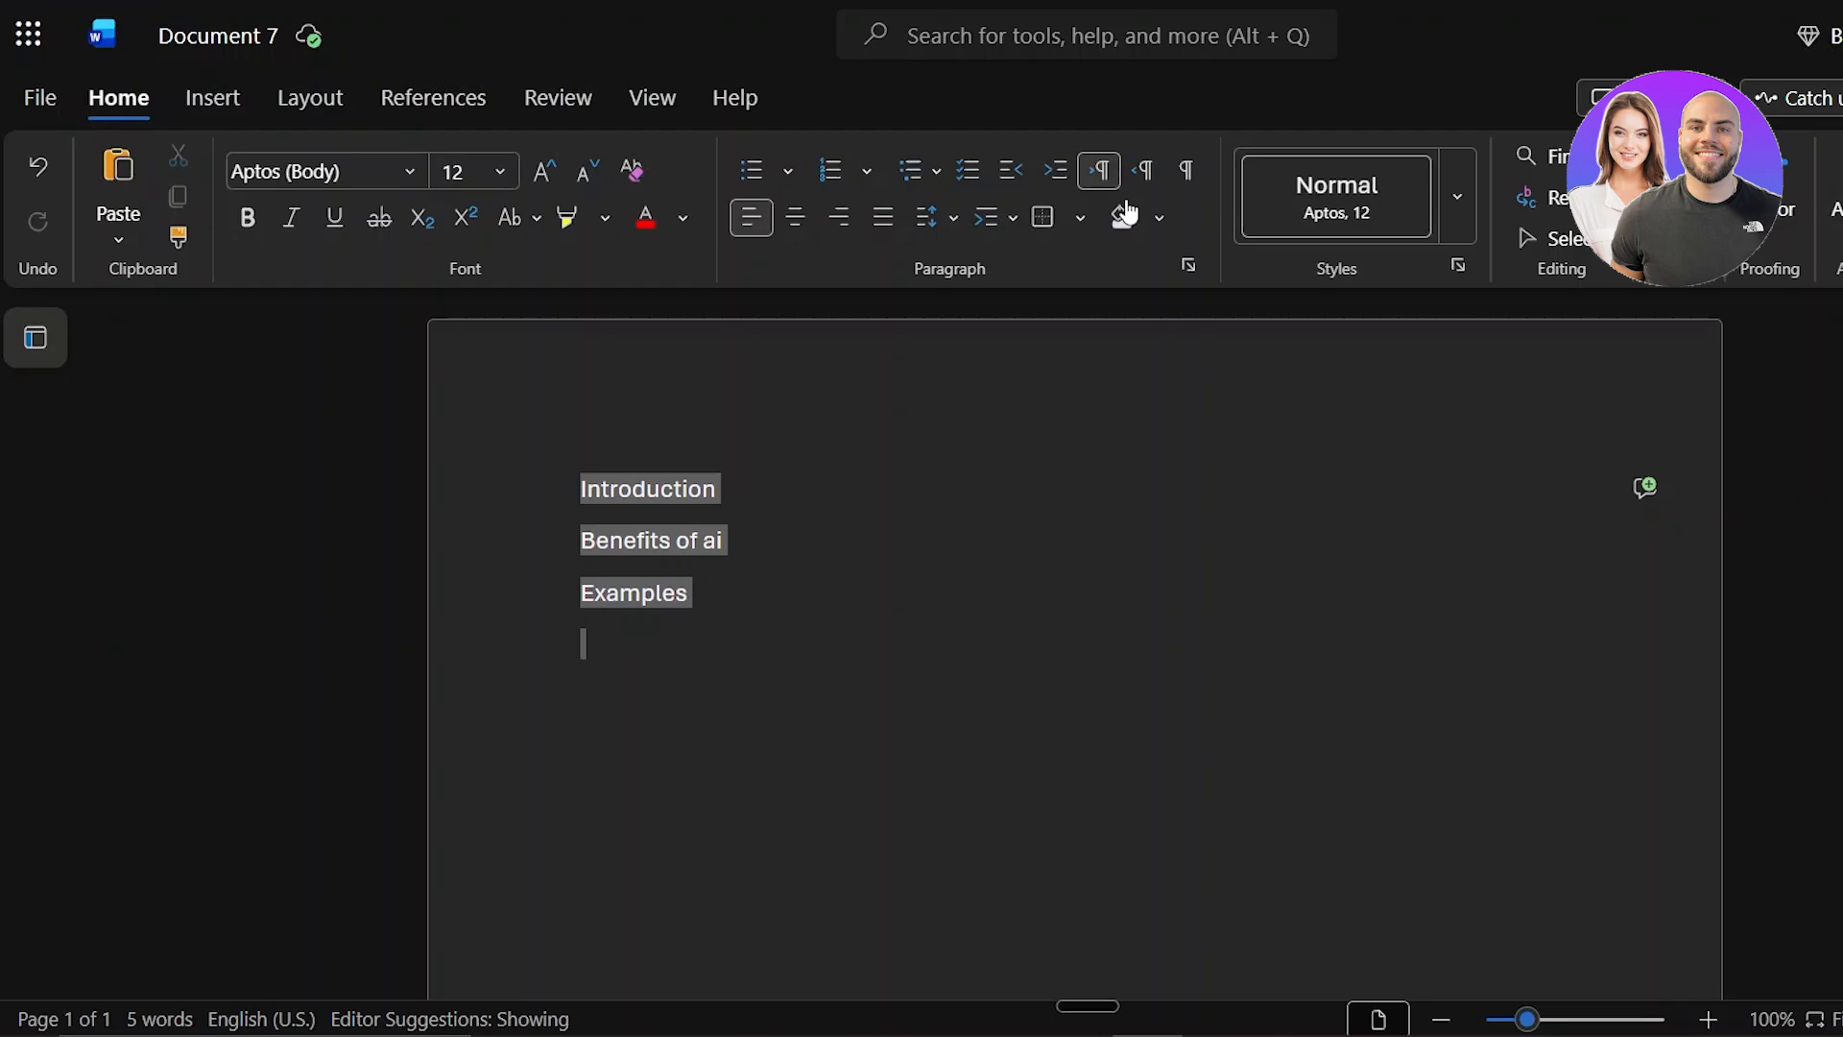
left_click(1457, 223)
key("Escape")
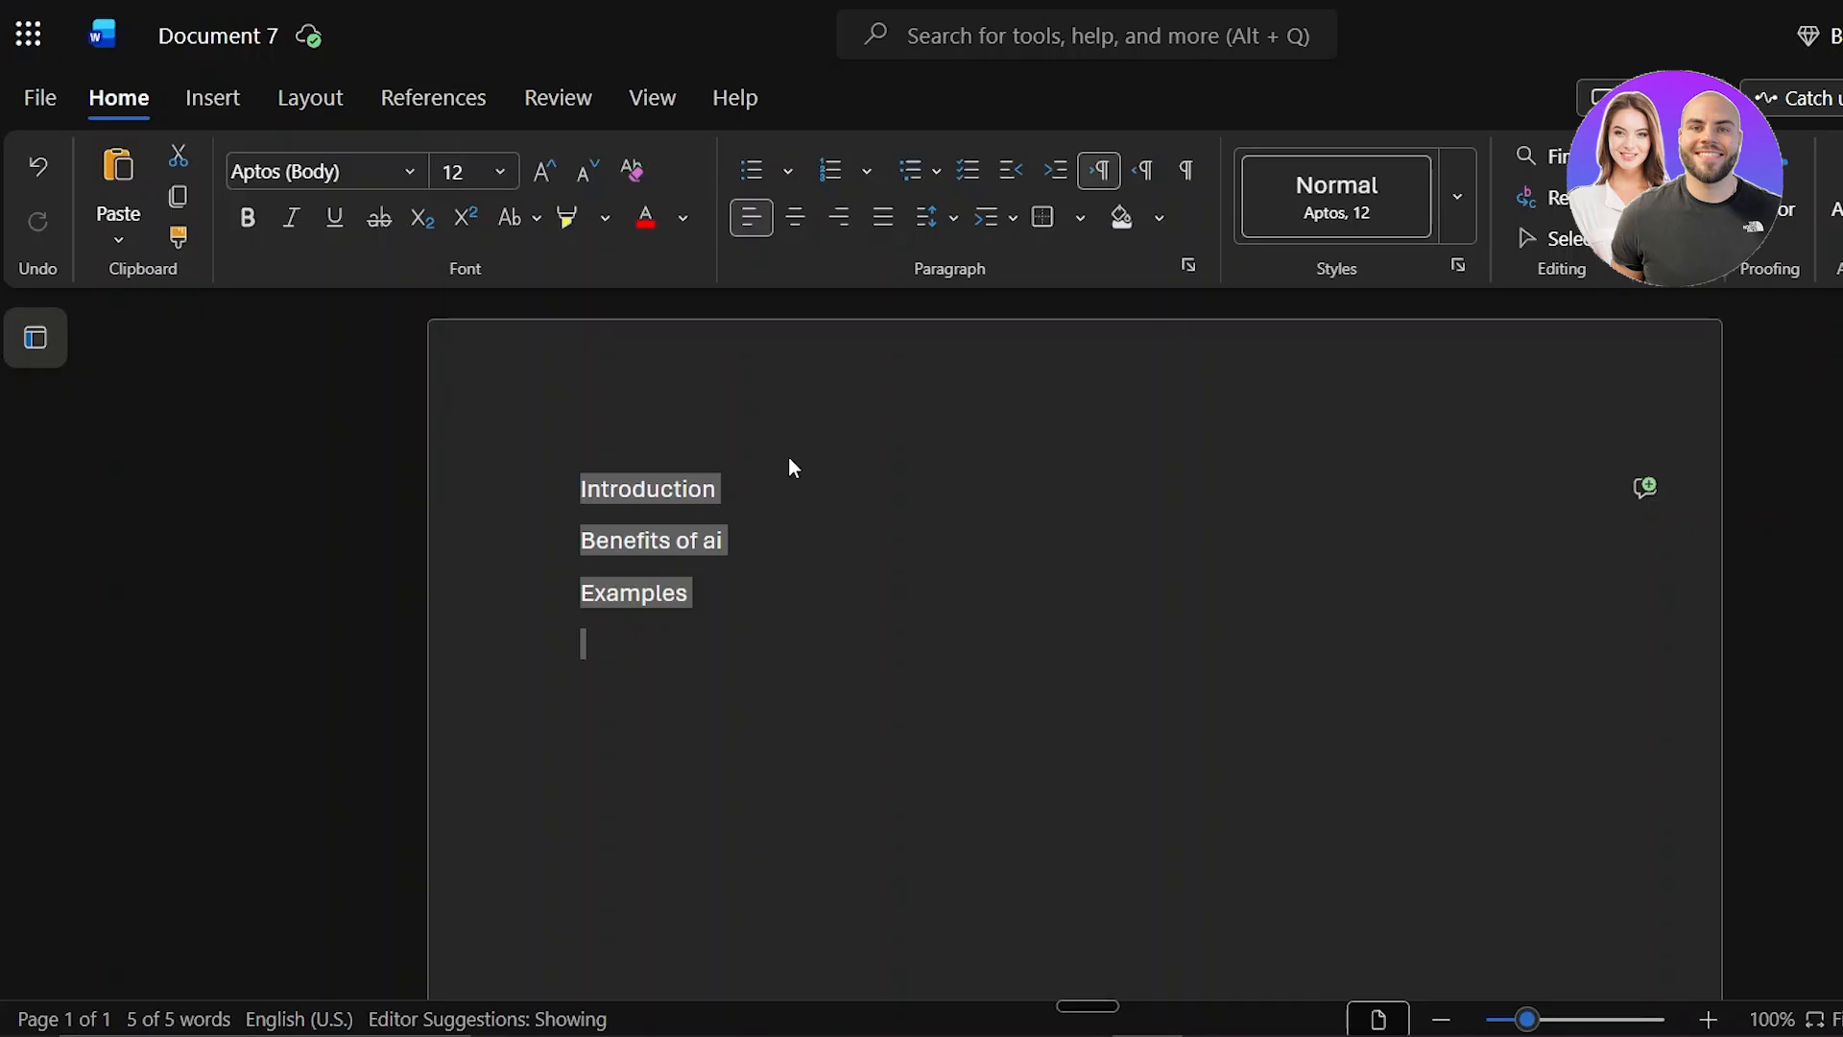
key("shift+Up")
key("shift+Up")
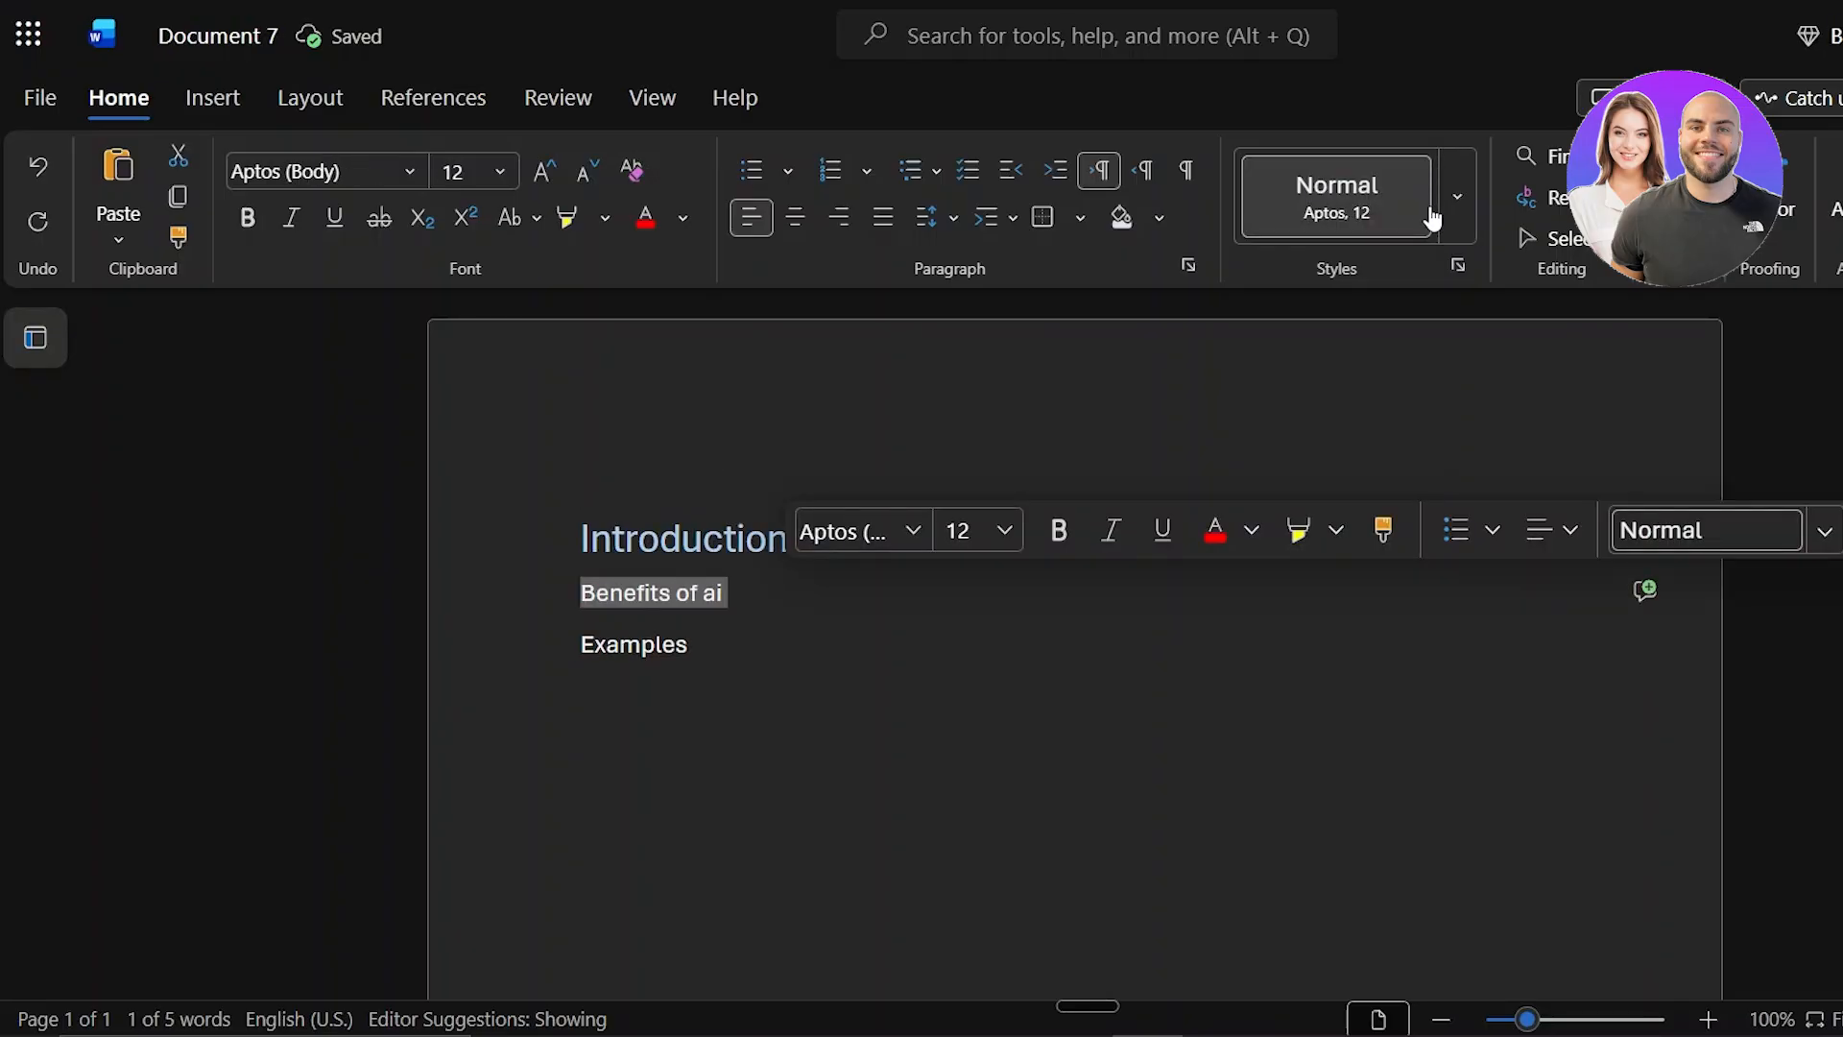
left_click(1457, 196)
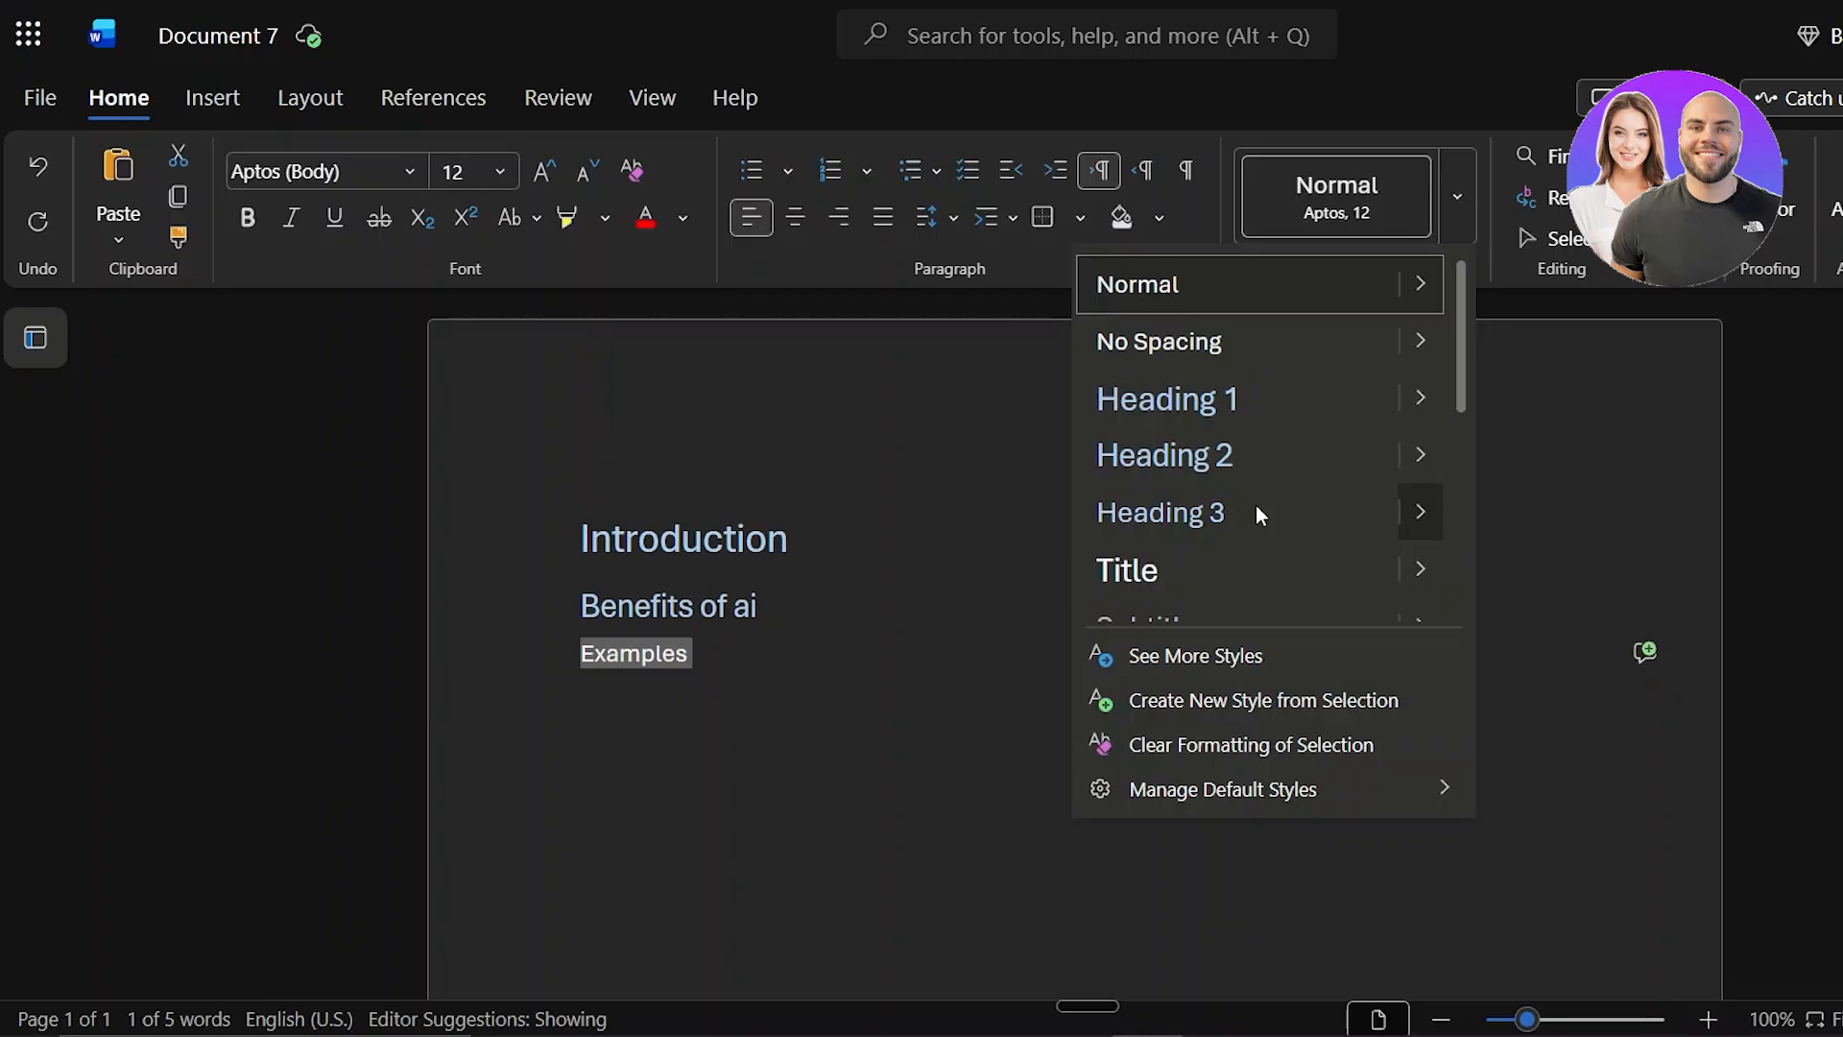
left_click(1260, 515)
Step: Insert a table of contents directly after the "Introduction" heading
left_click(787, 537)
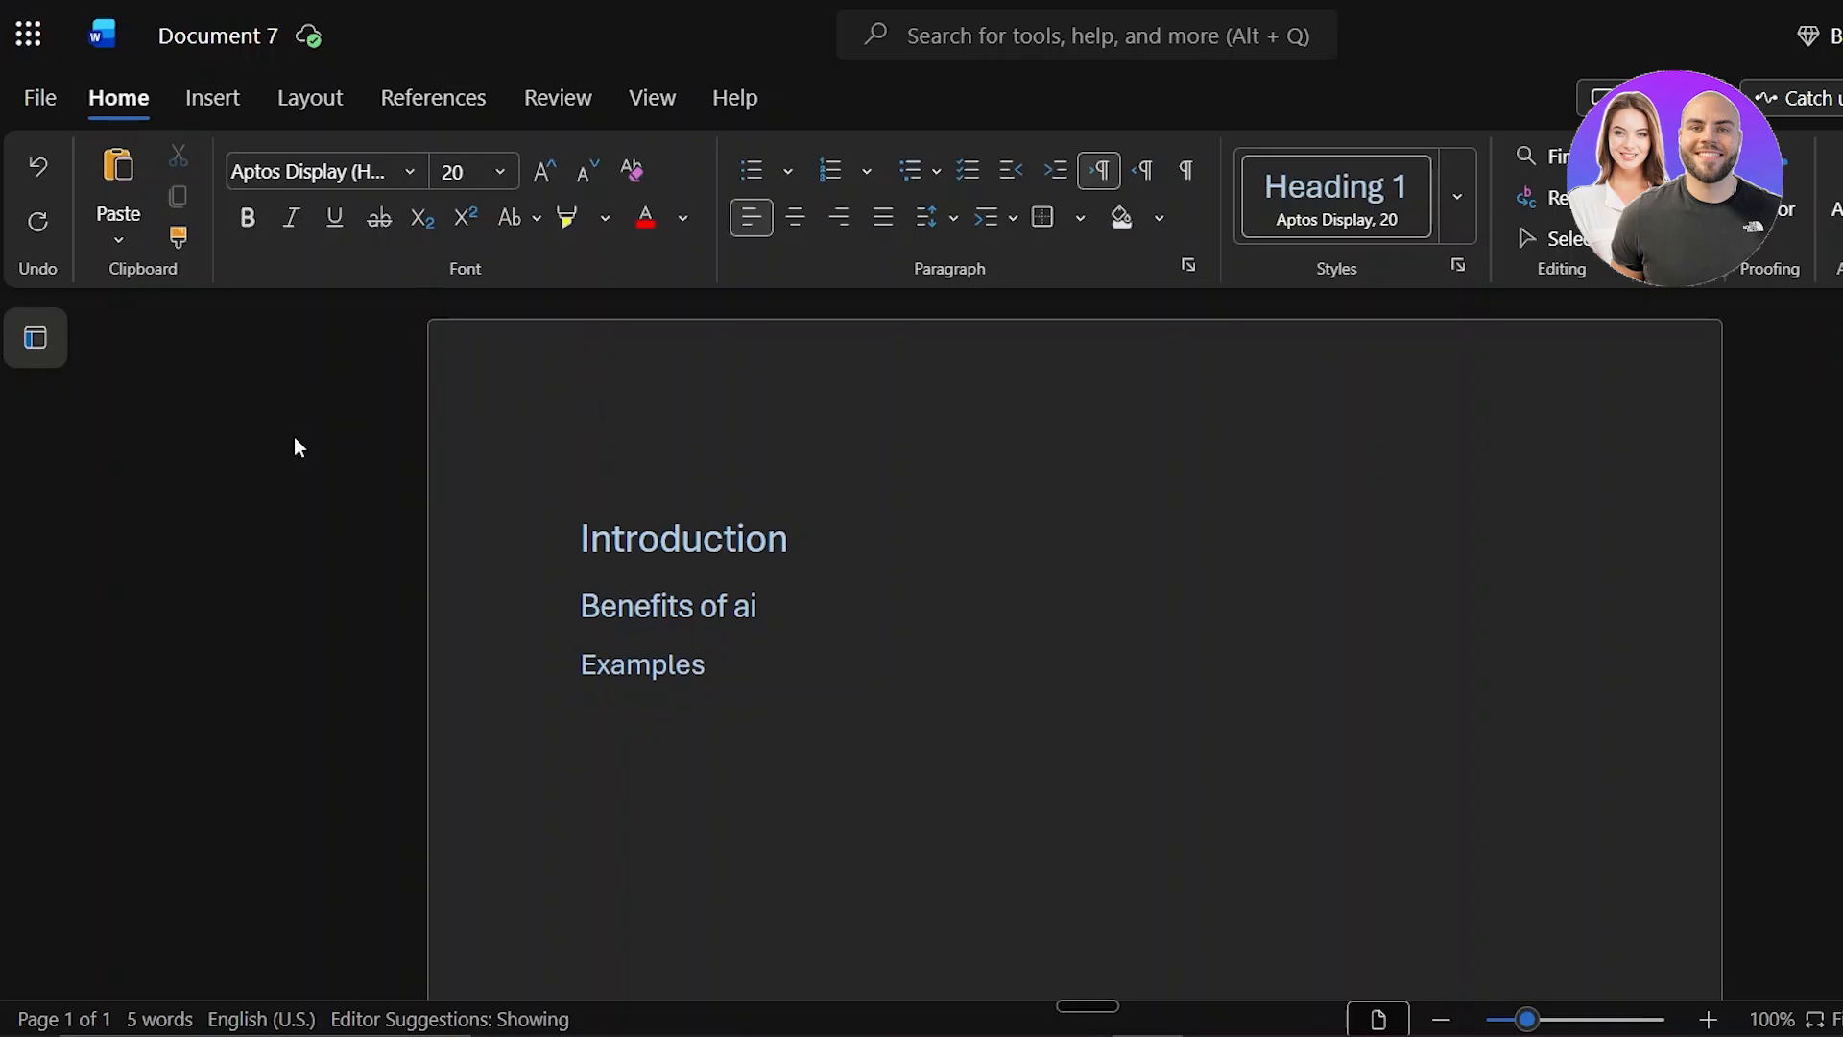
left_click(434, 106)
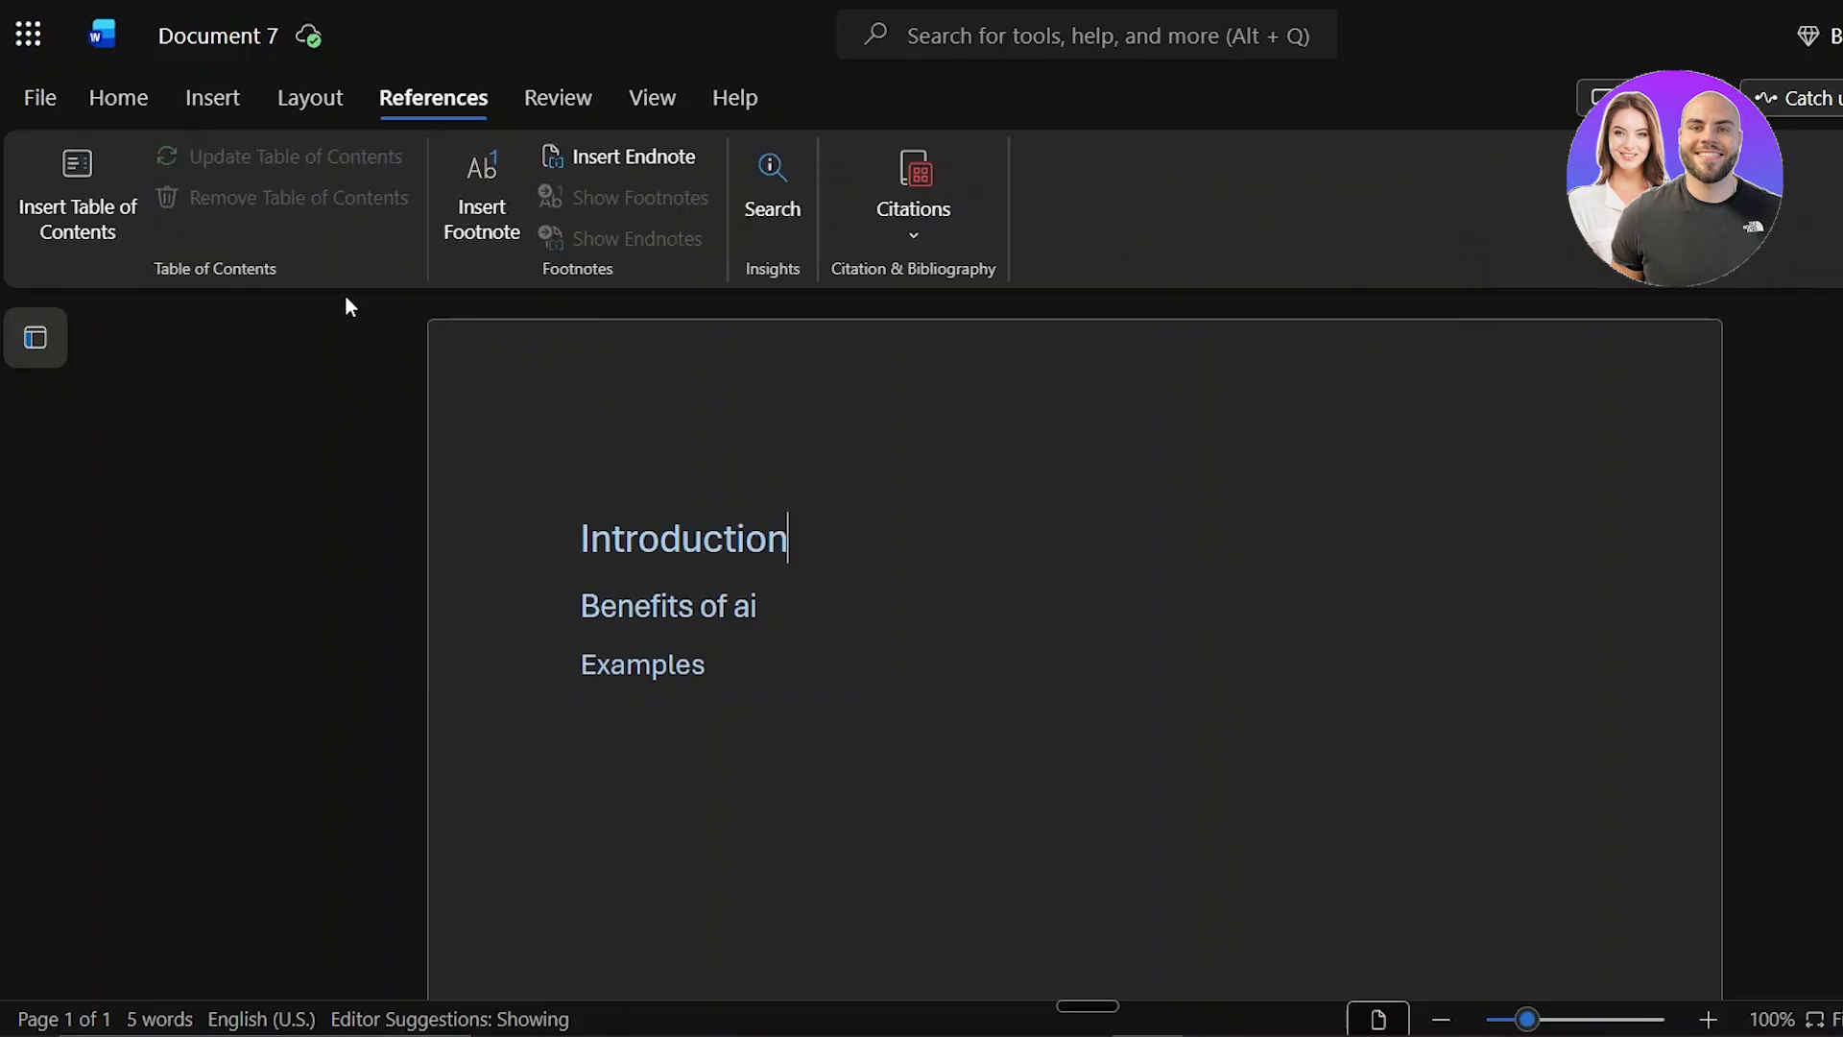
left_click(101, 223)
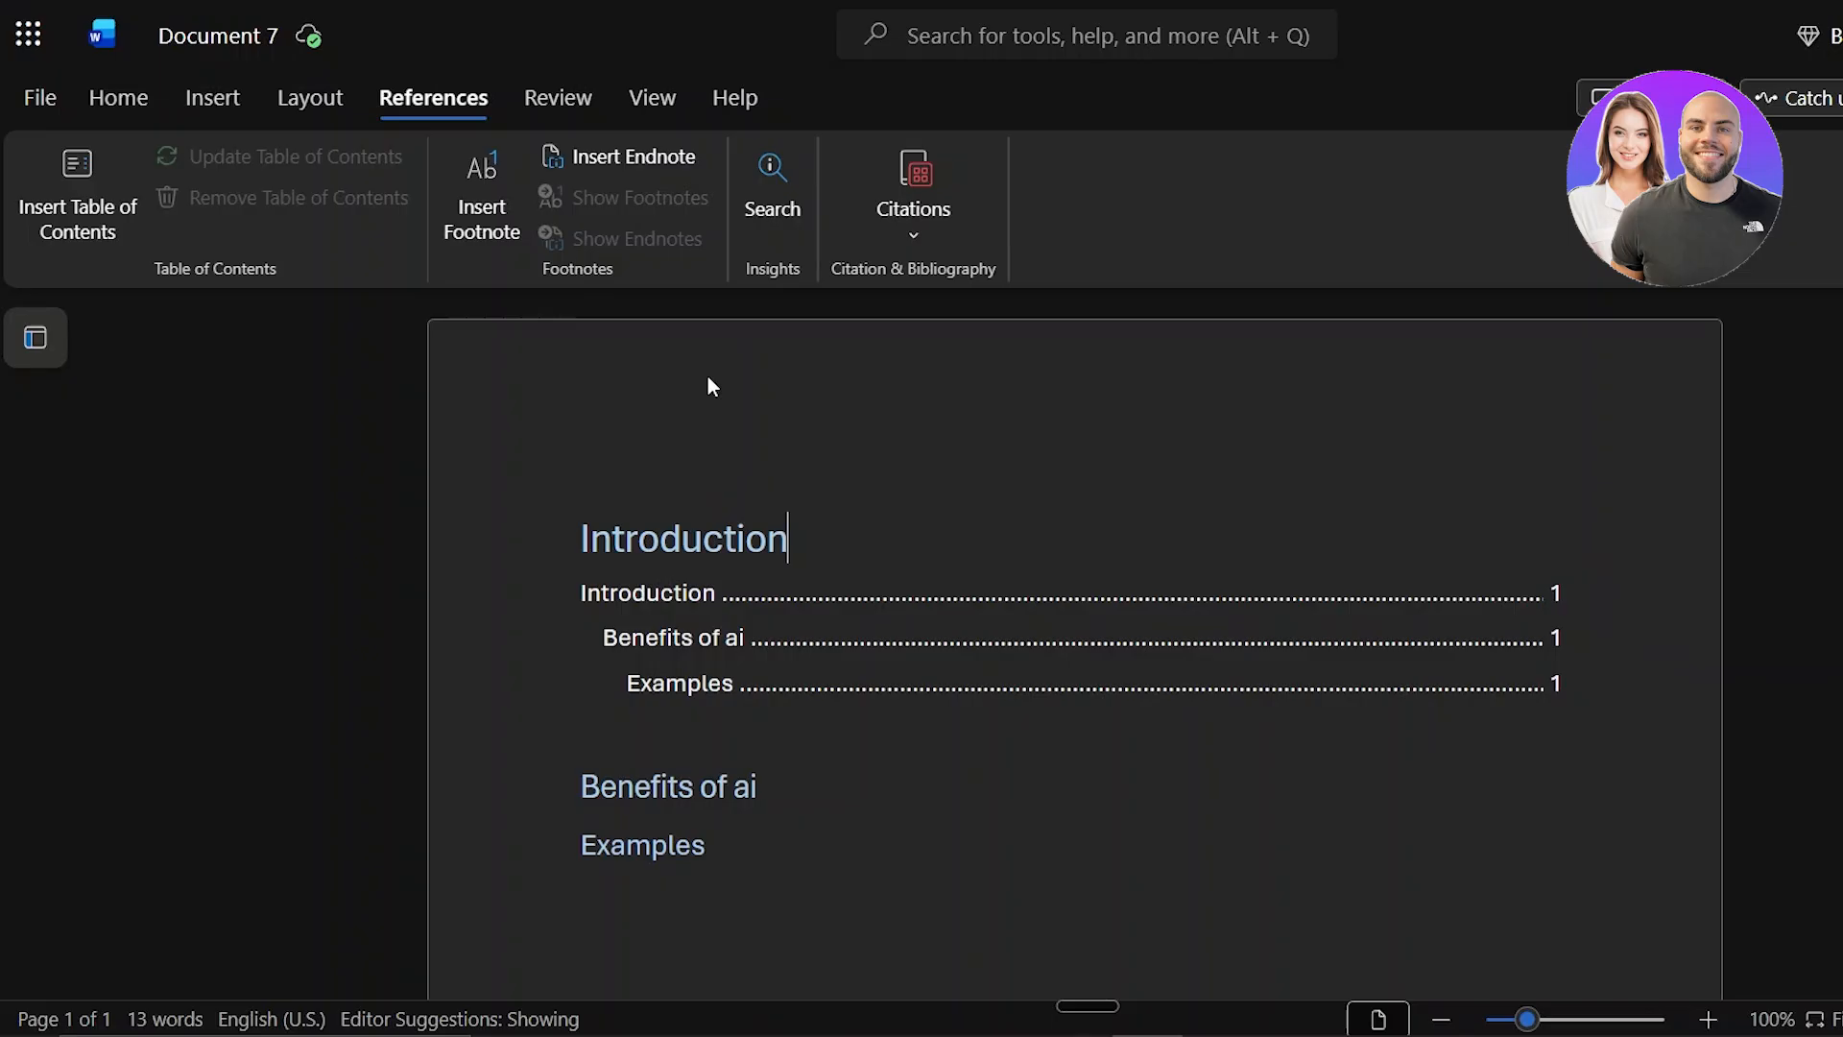
Step: Select the inserted table of contents and open its formatting settings
mouse_move(963, 596)
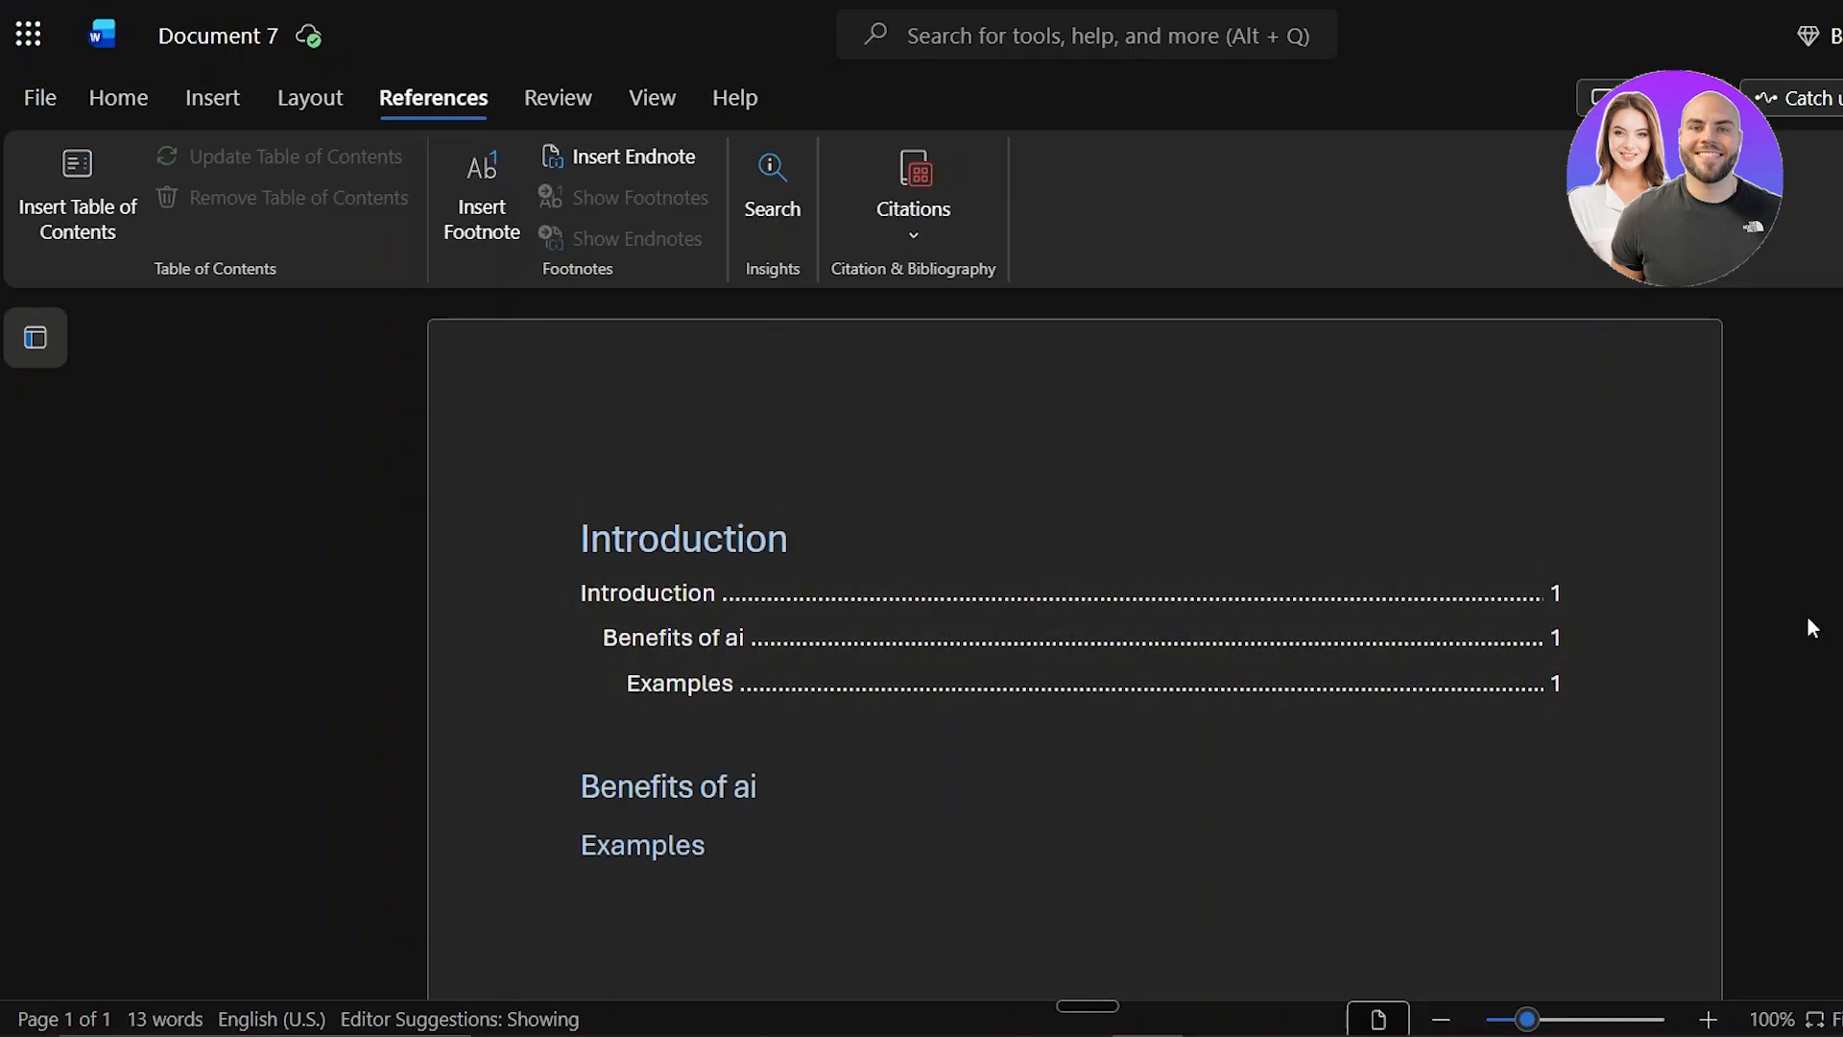
left_click(1061, 596)
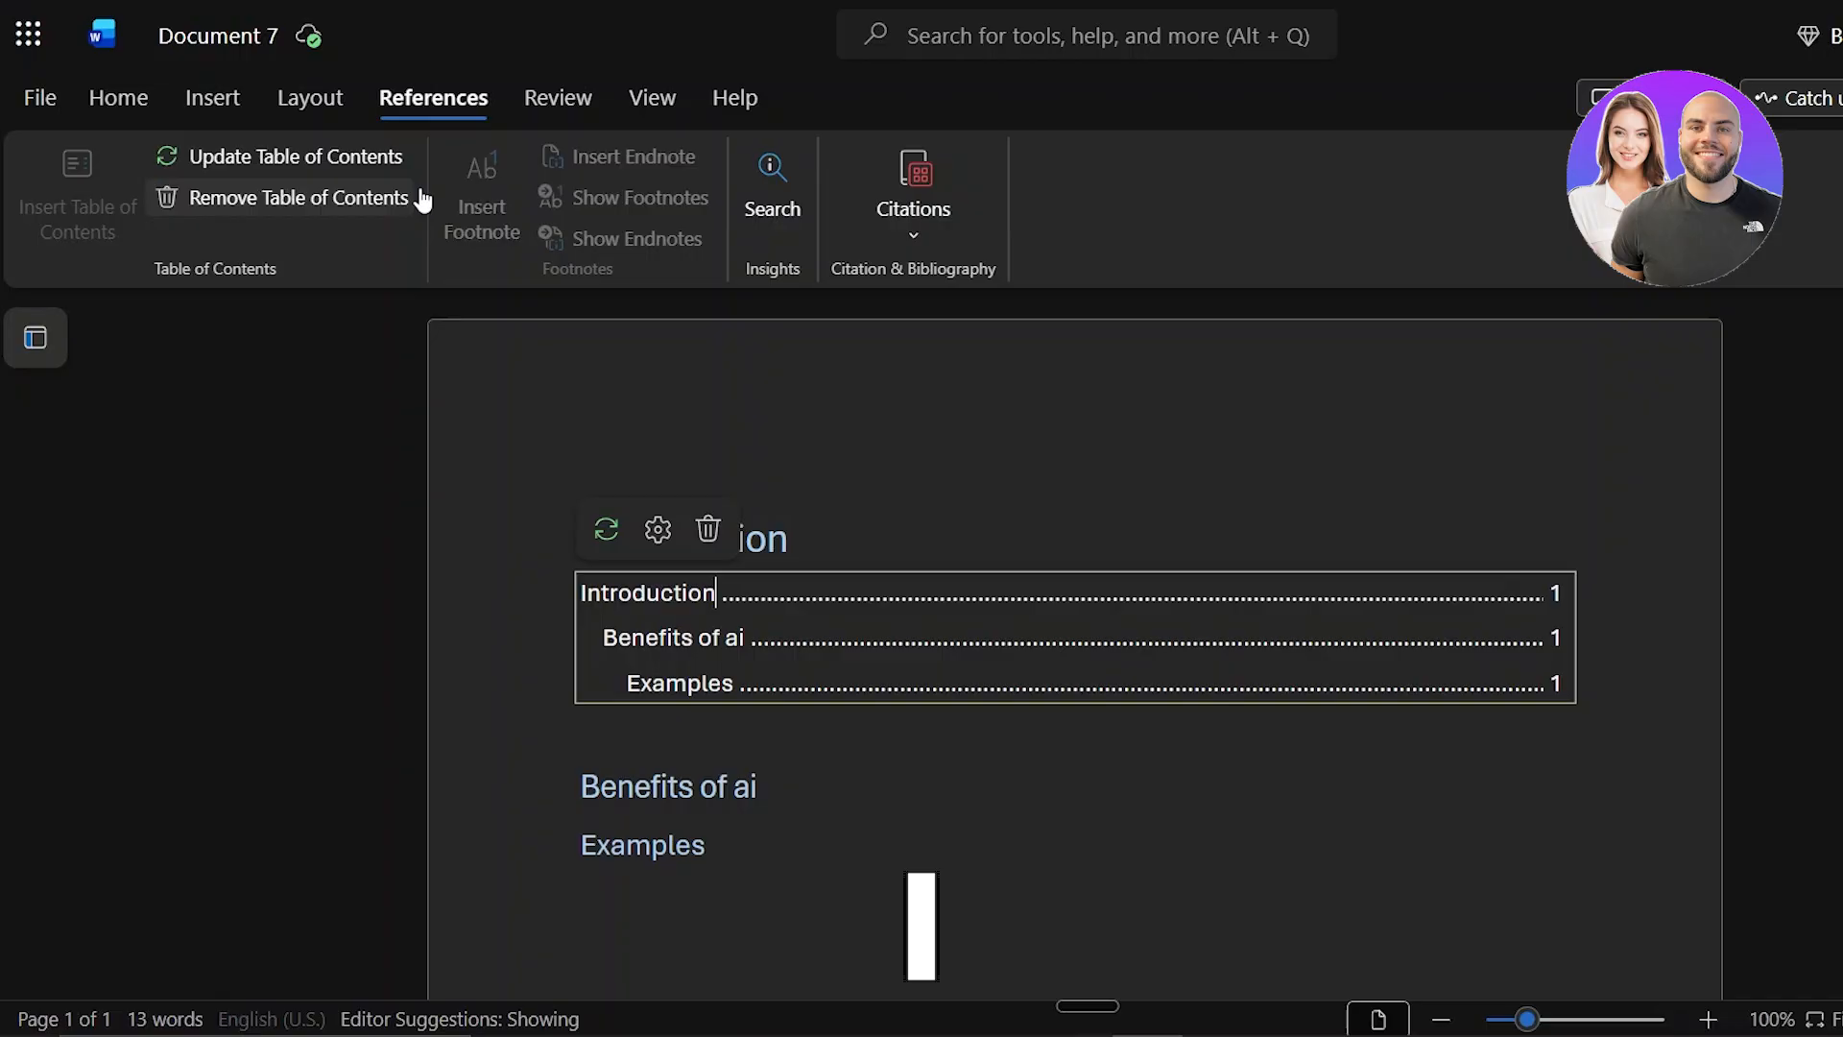
left_click(1313, 526)
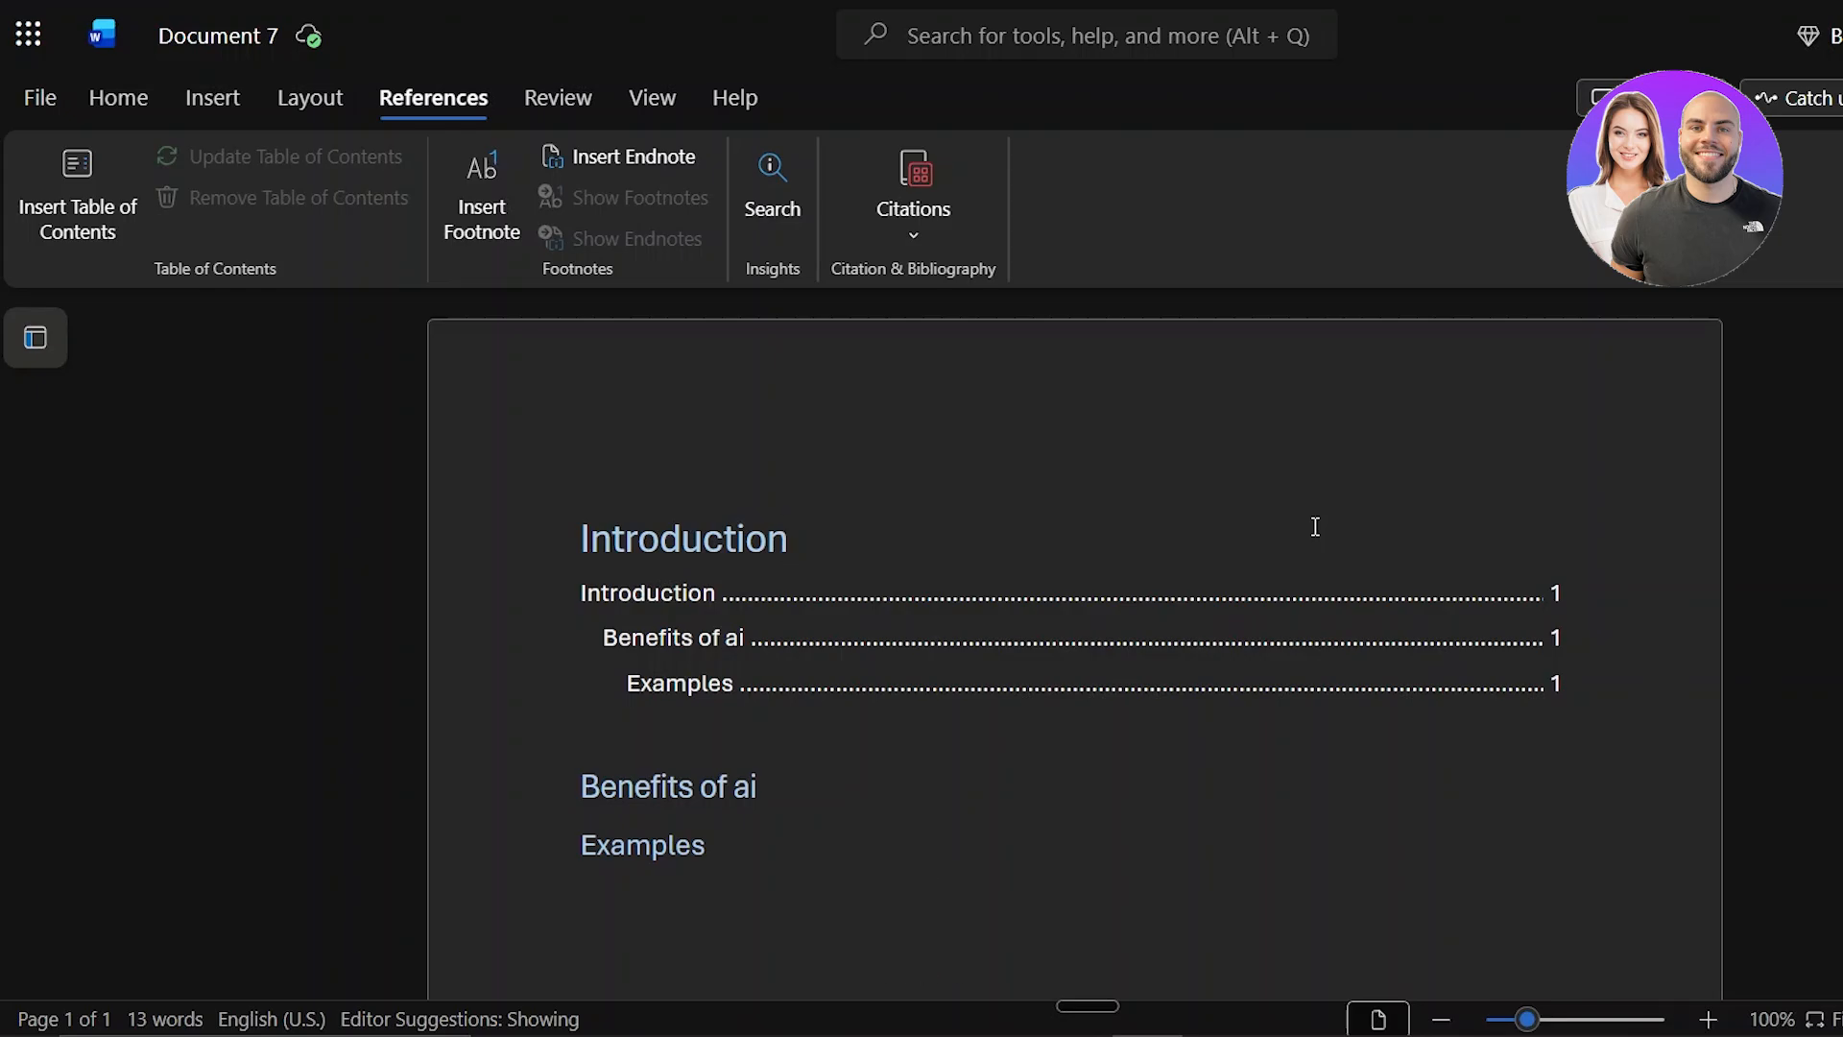
left_click(870, 653)
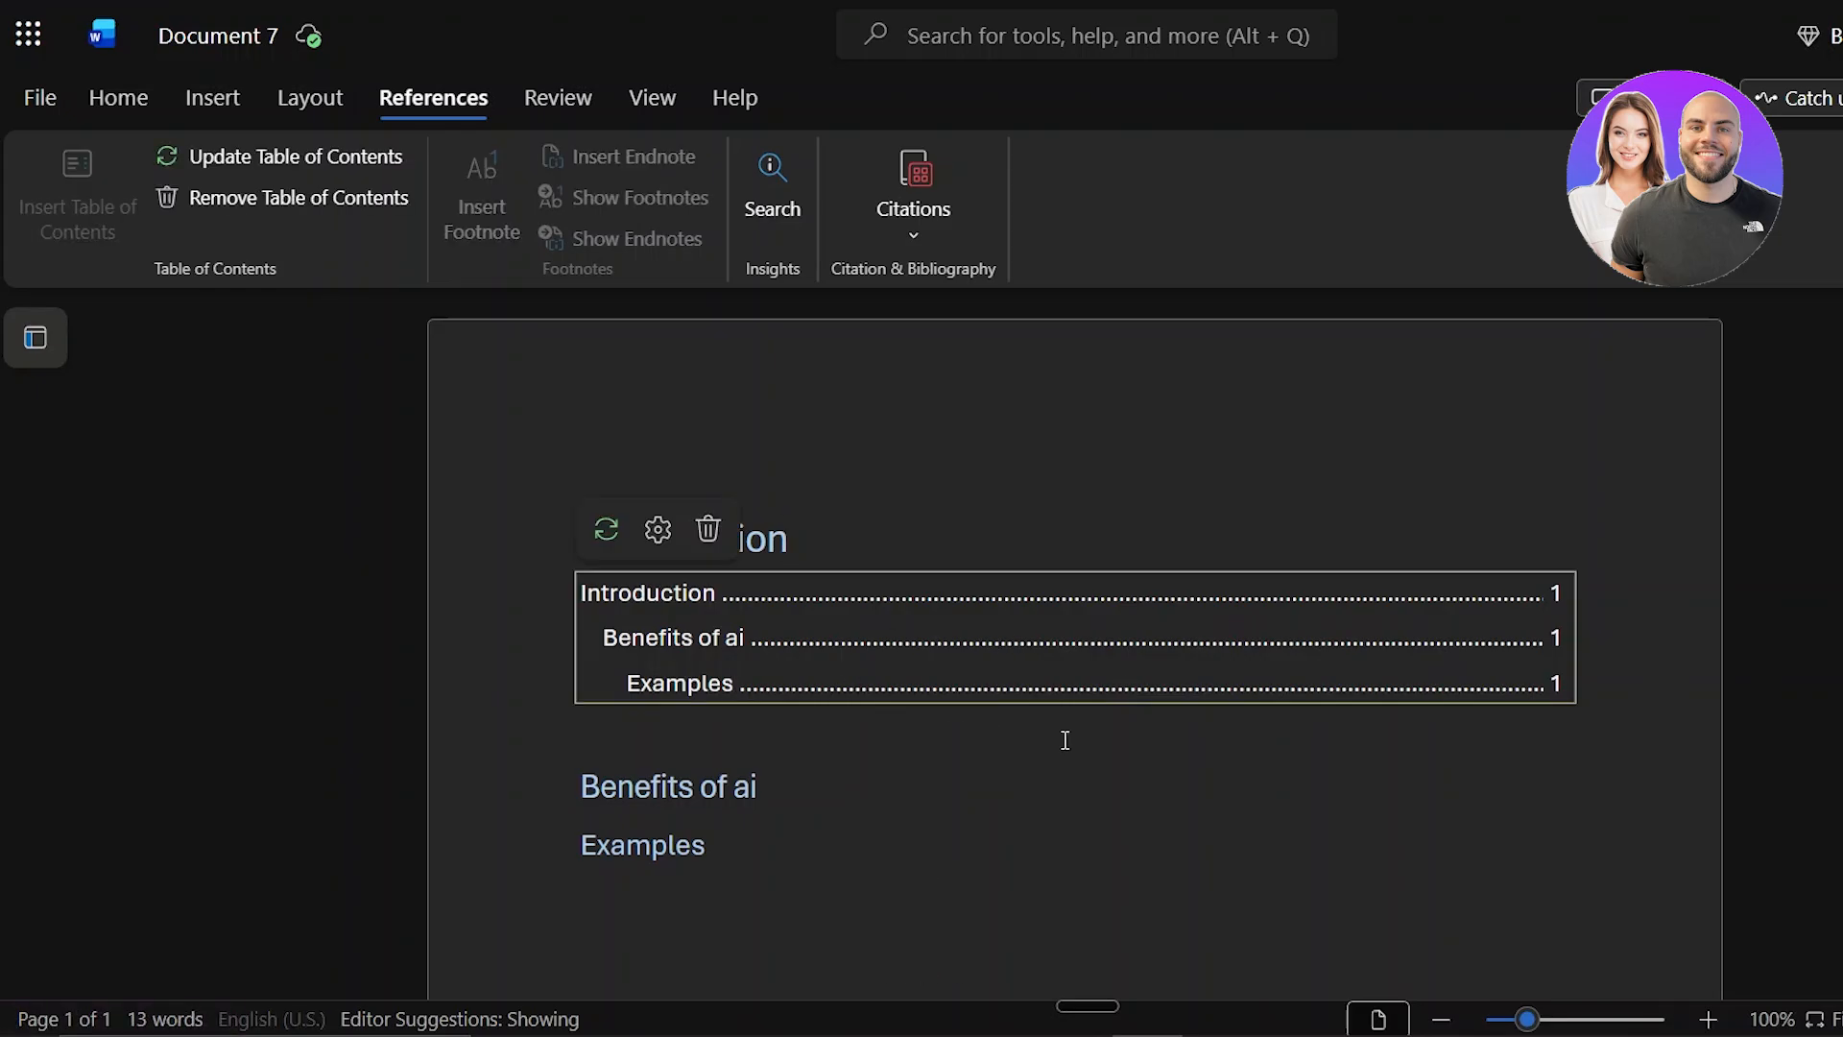
left_click(878, 663)
left_click(587, 639)
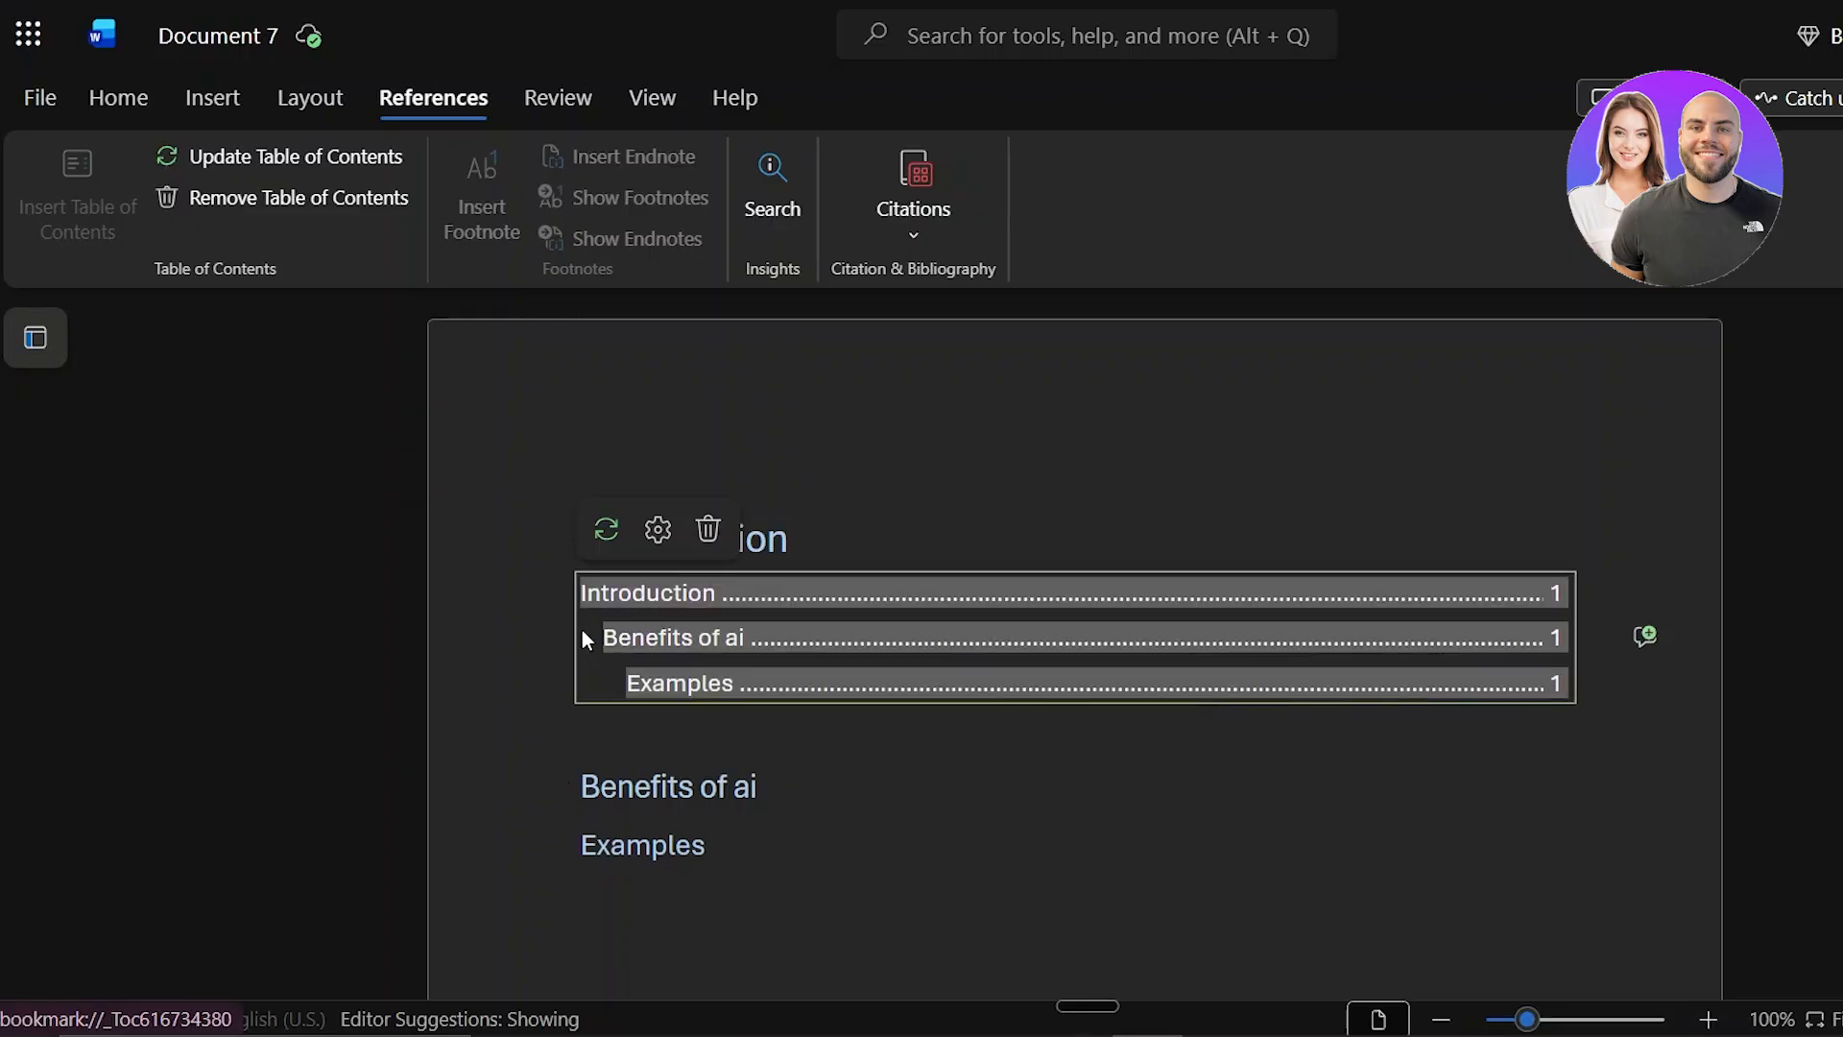
left_click(652, 684)
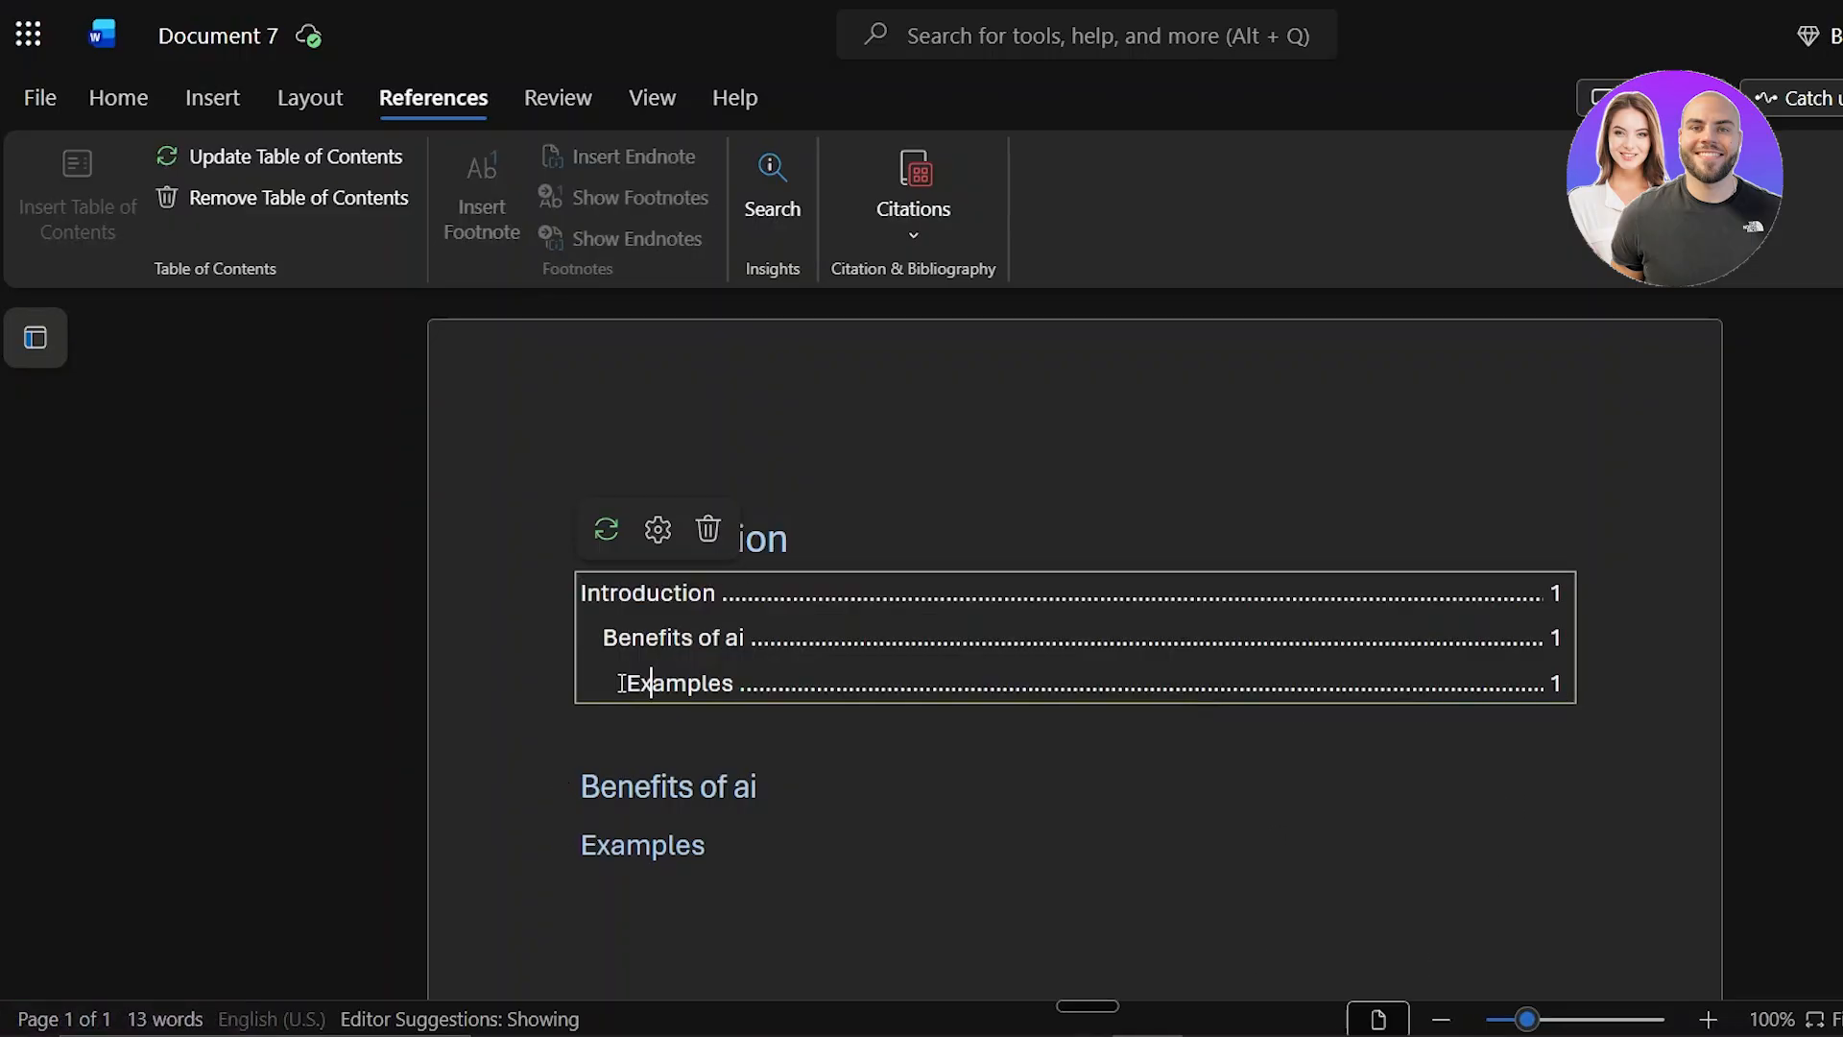
left_click(657, 530)
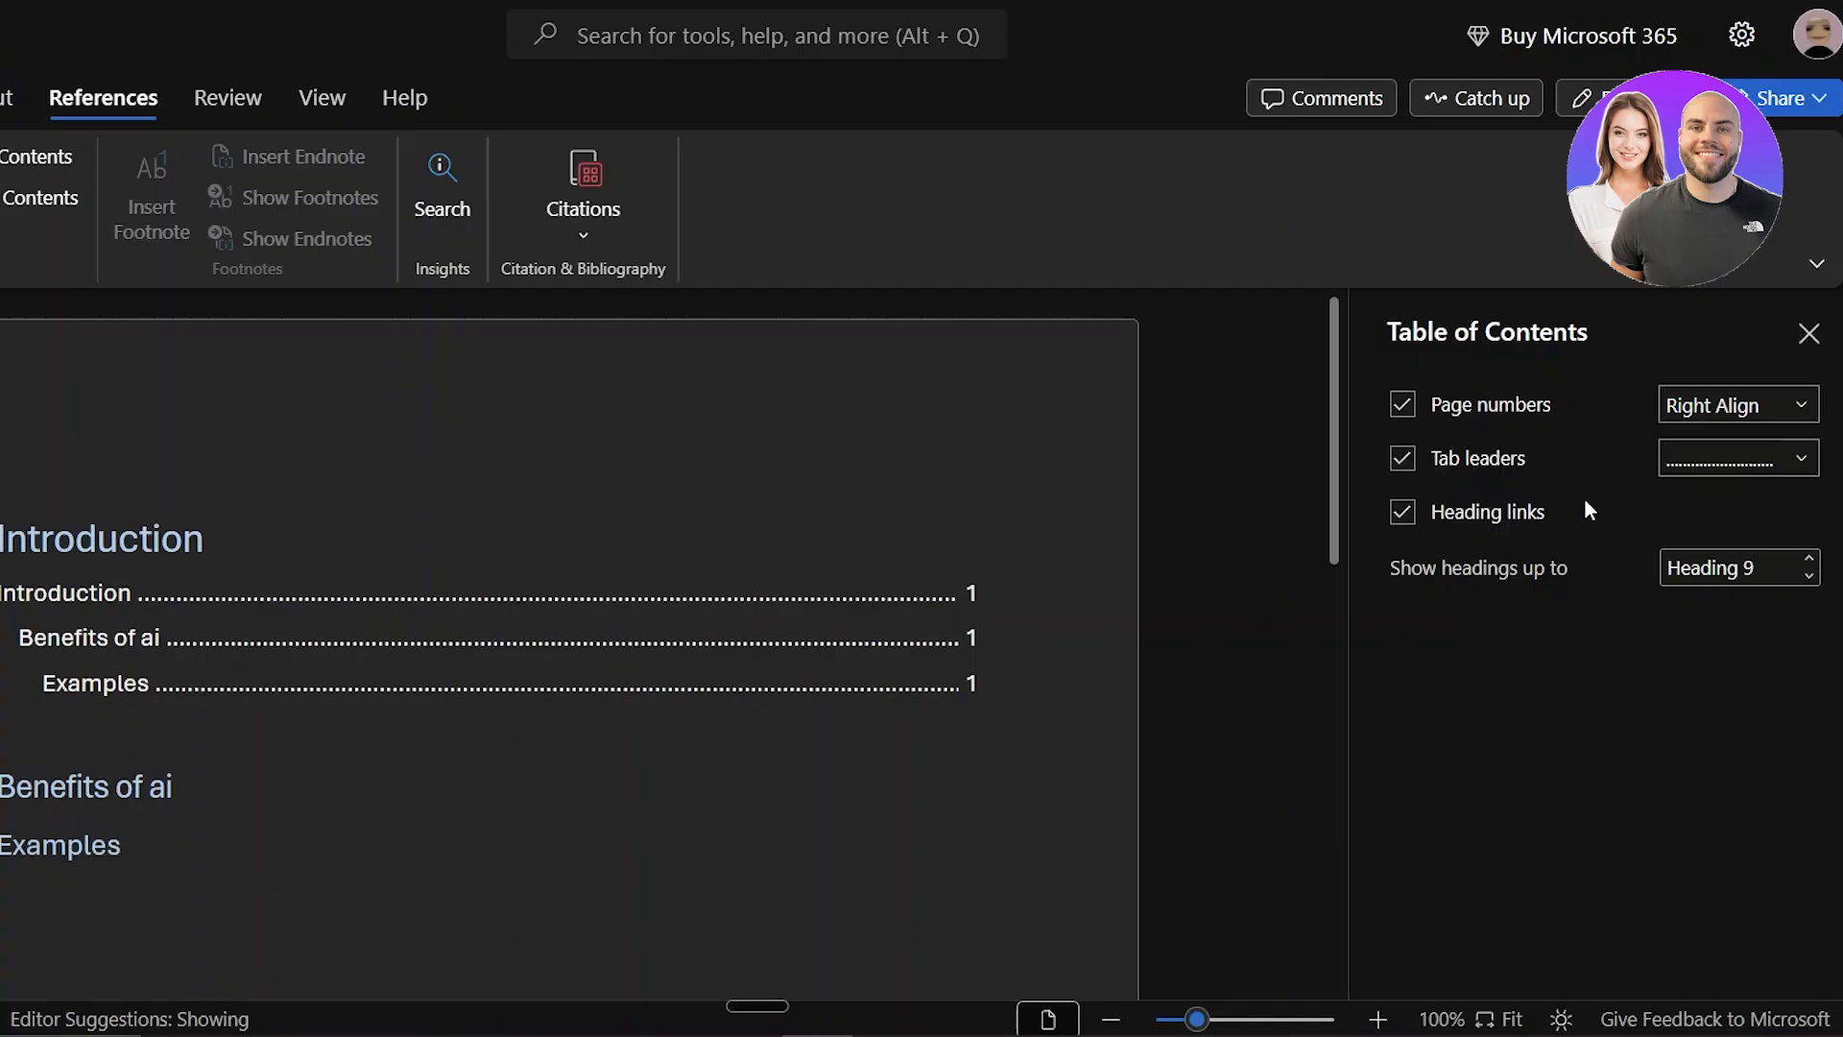
Step: Examine the table of contents entries, their page numbers, formatting options and the commands available for the table
left_click(962, 687)
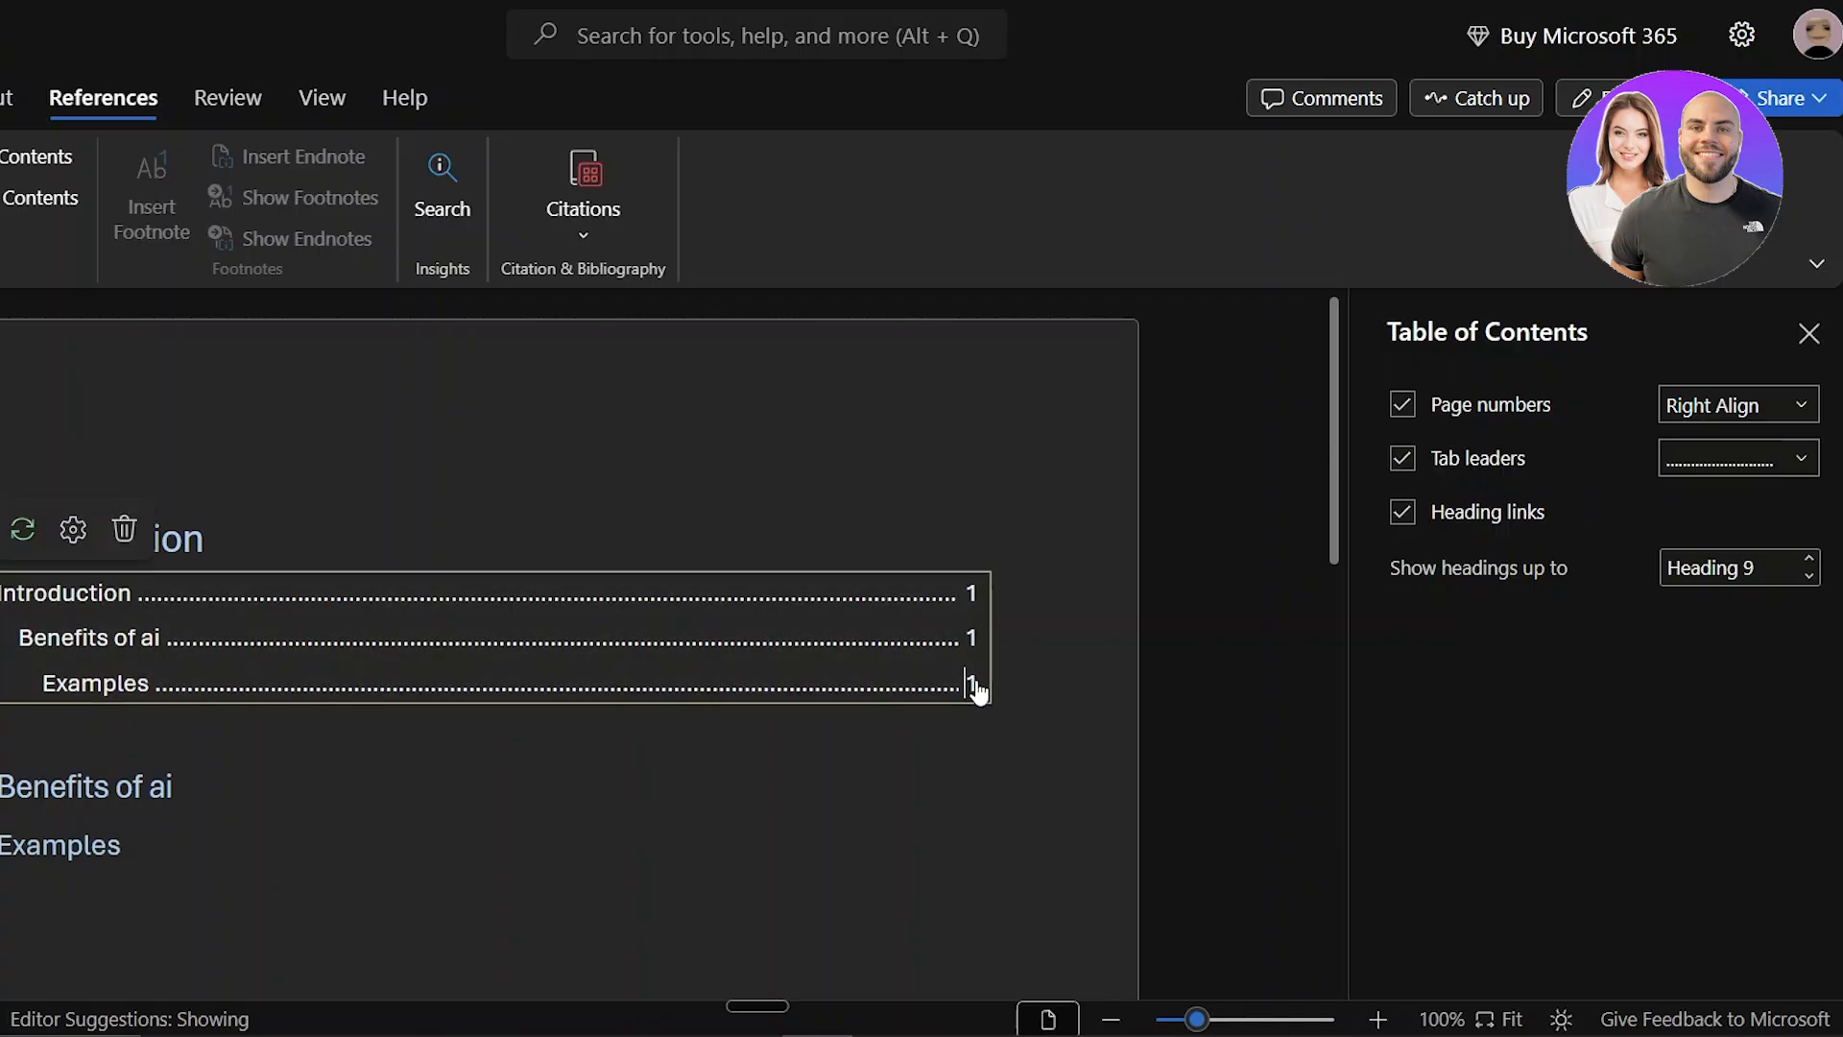
left_click(633, 653)
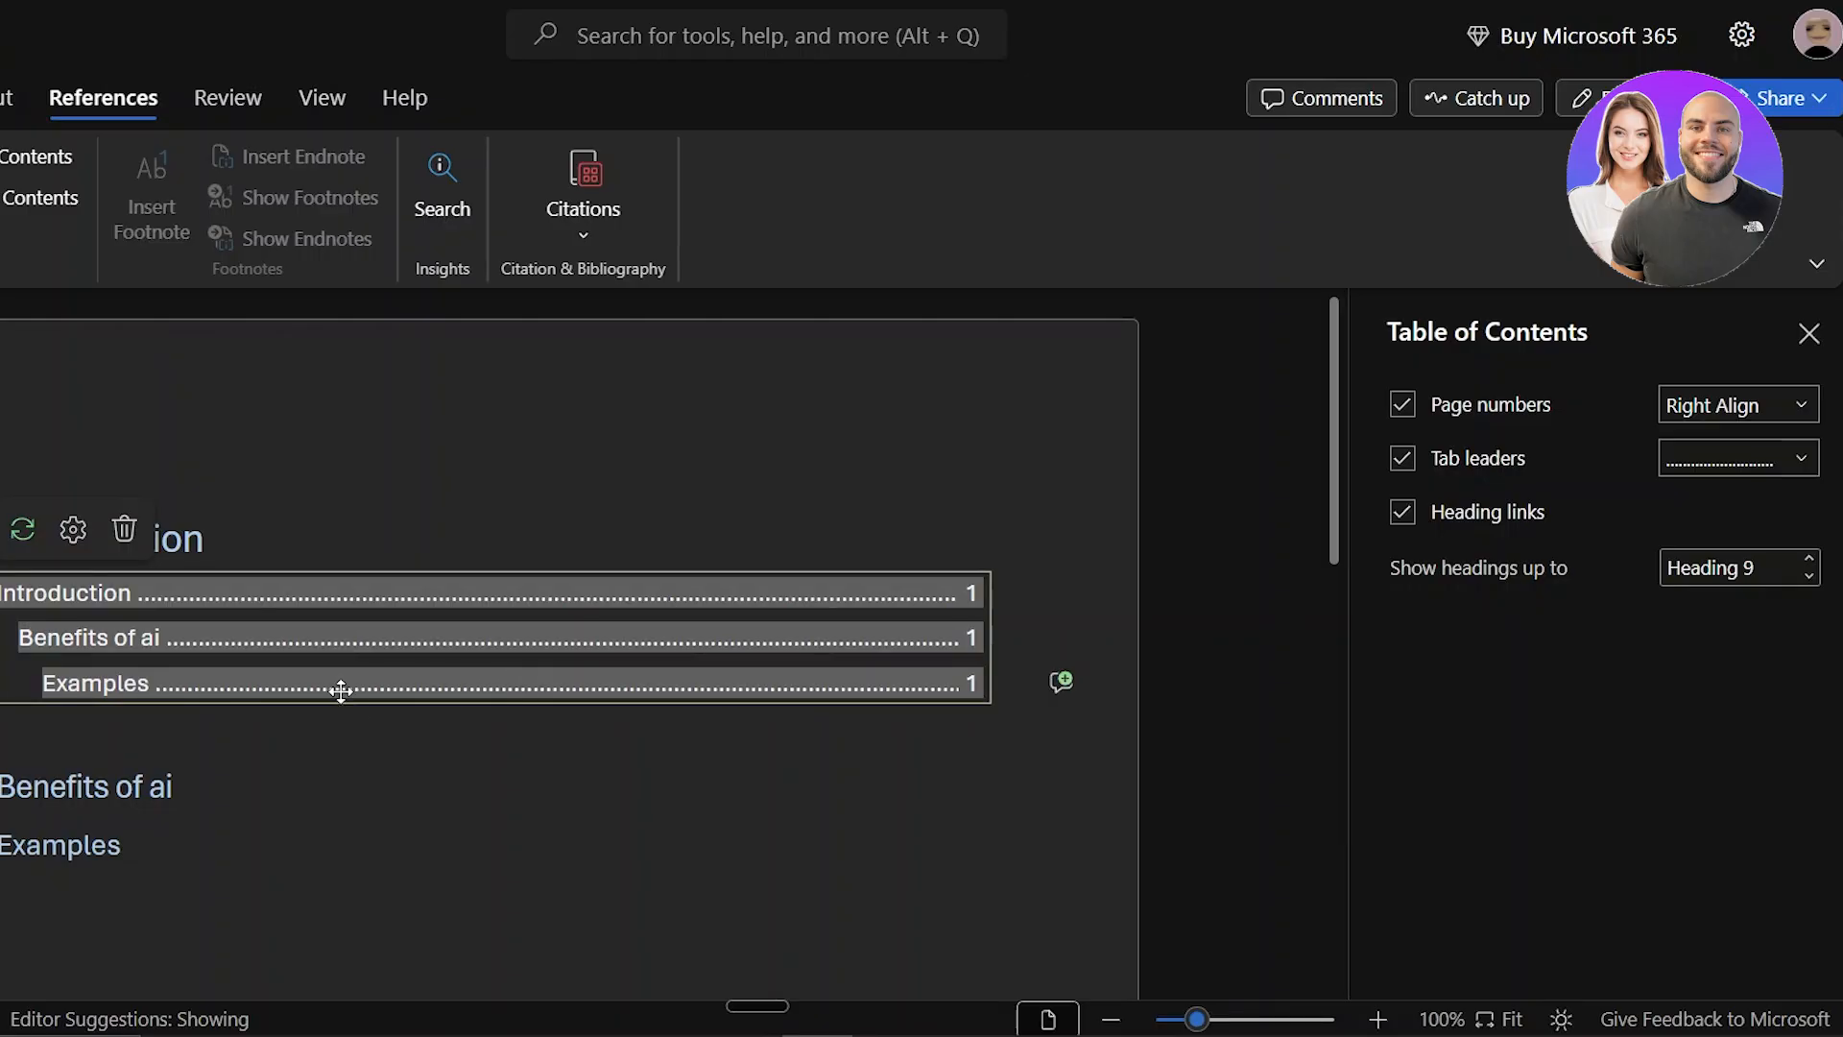
left_click_drag(52, 691, 999, 693)
left_click(979, 691)
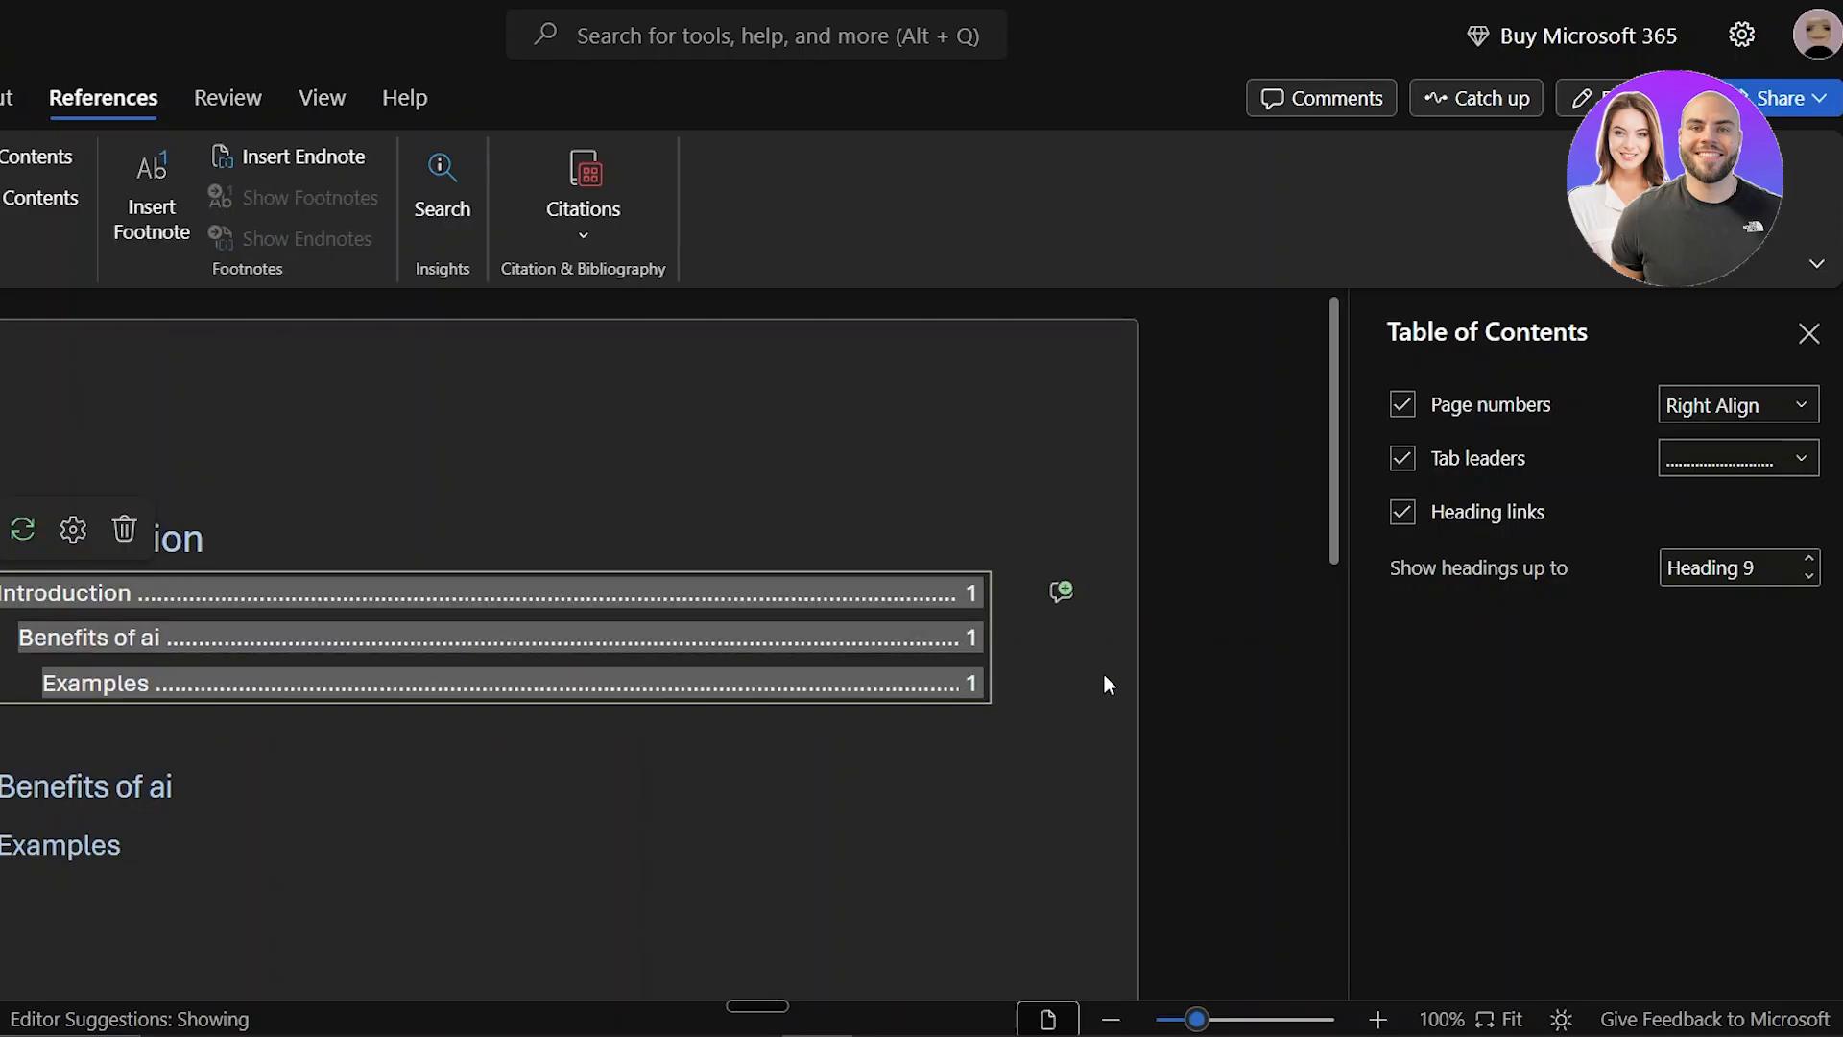
right_click(1224, 669)
right_click(840, 633)
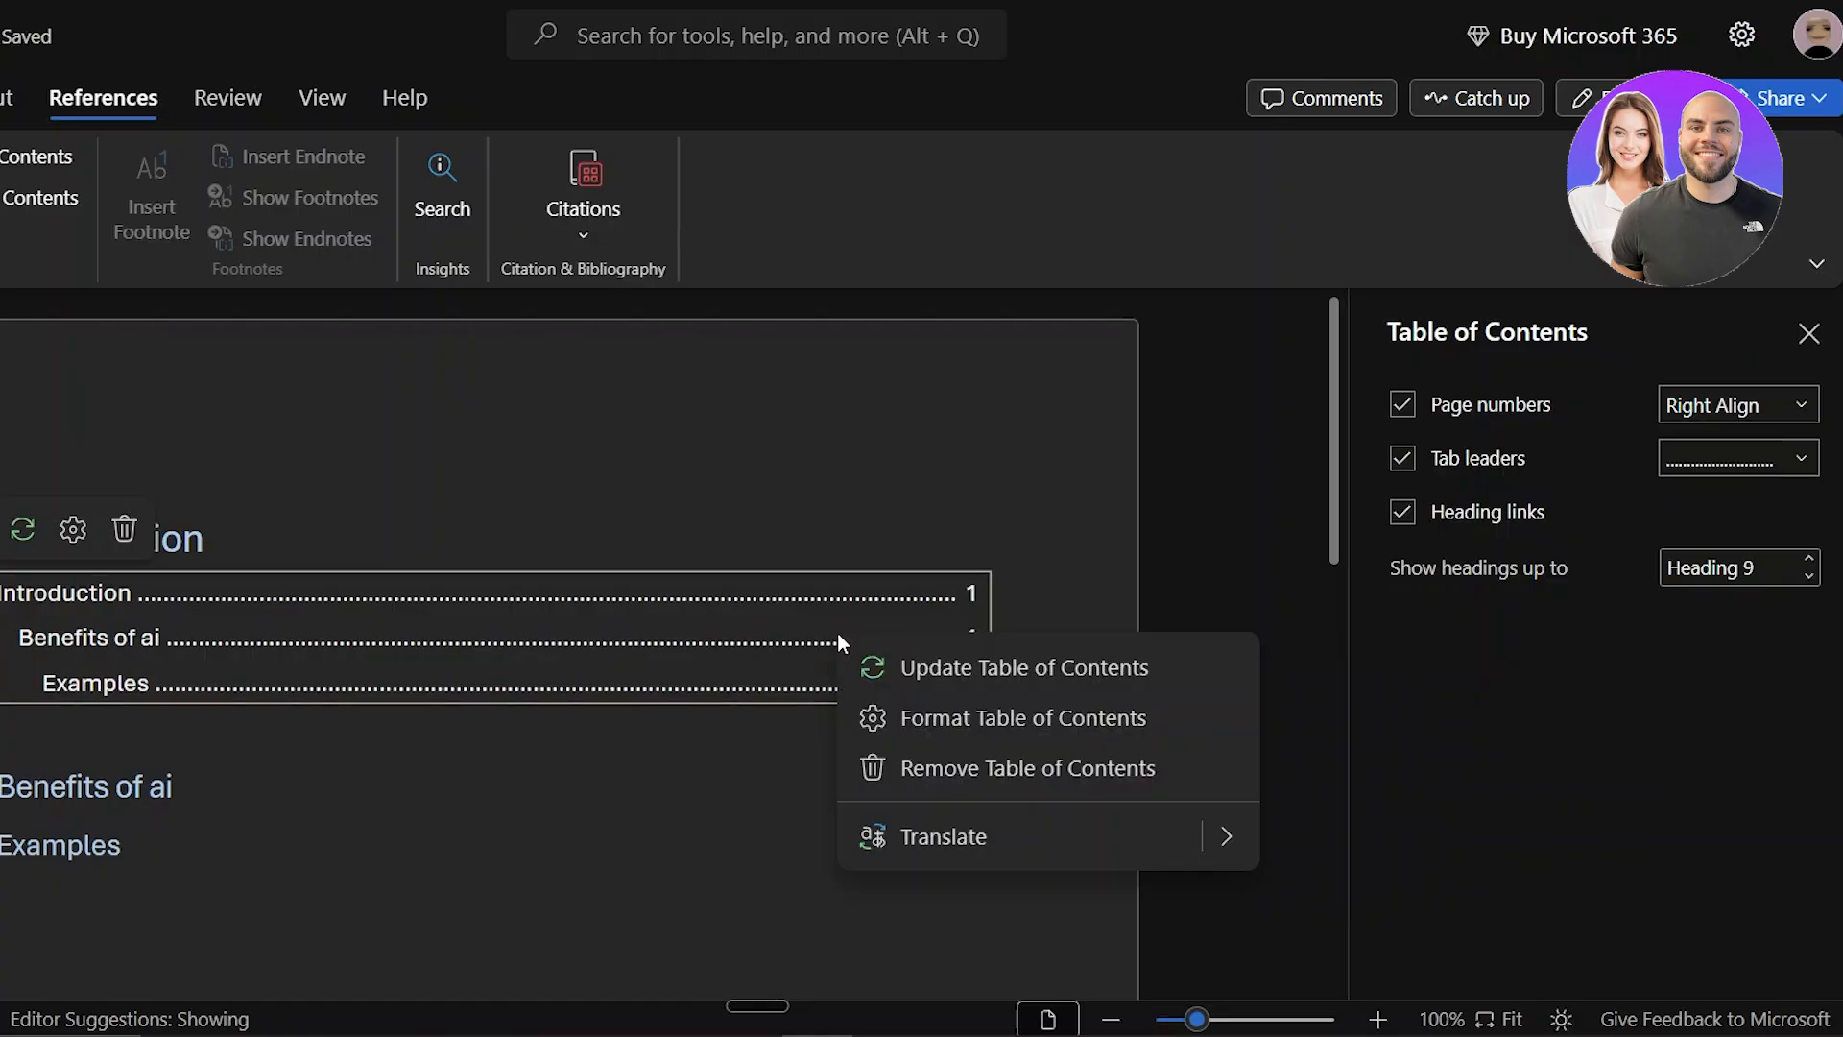
left_click(990, 729)
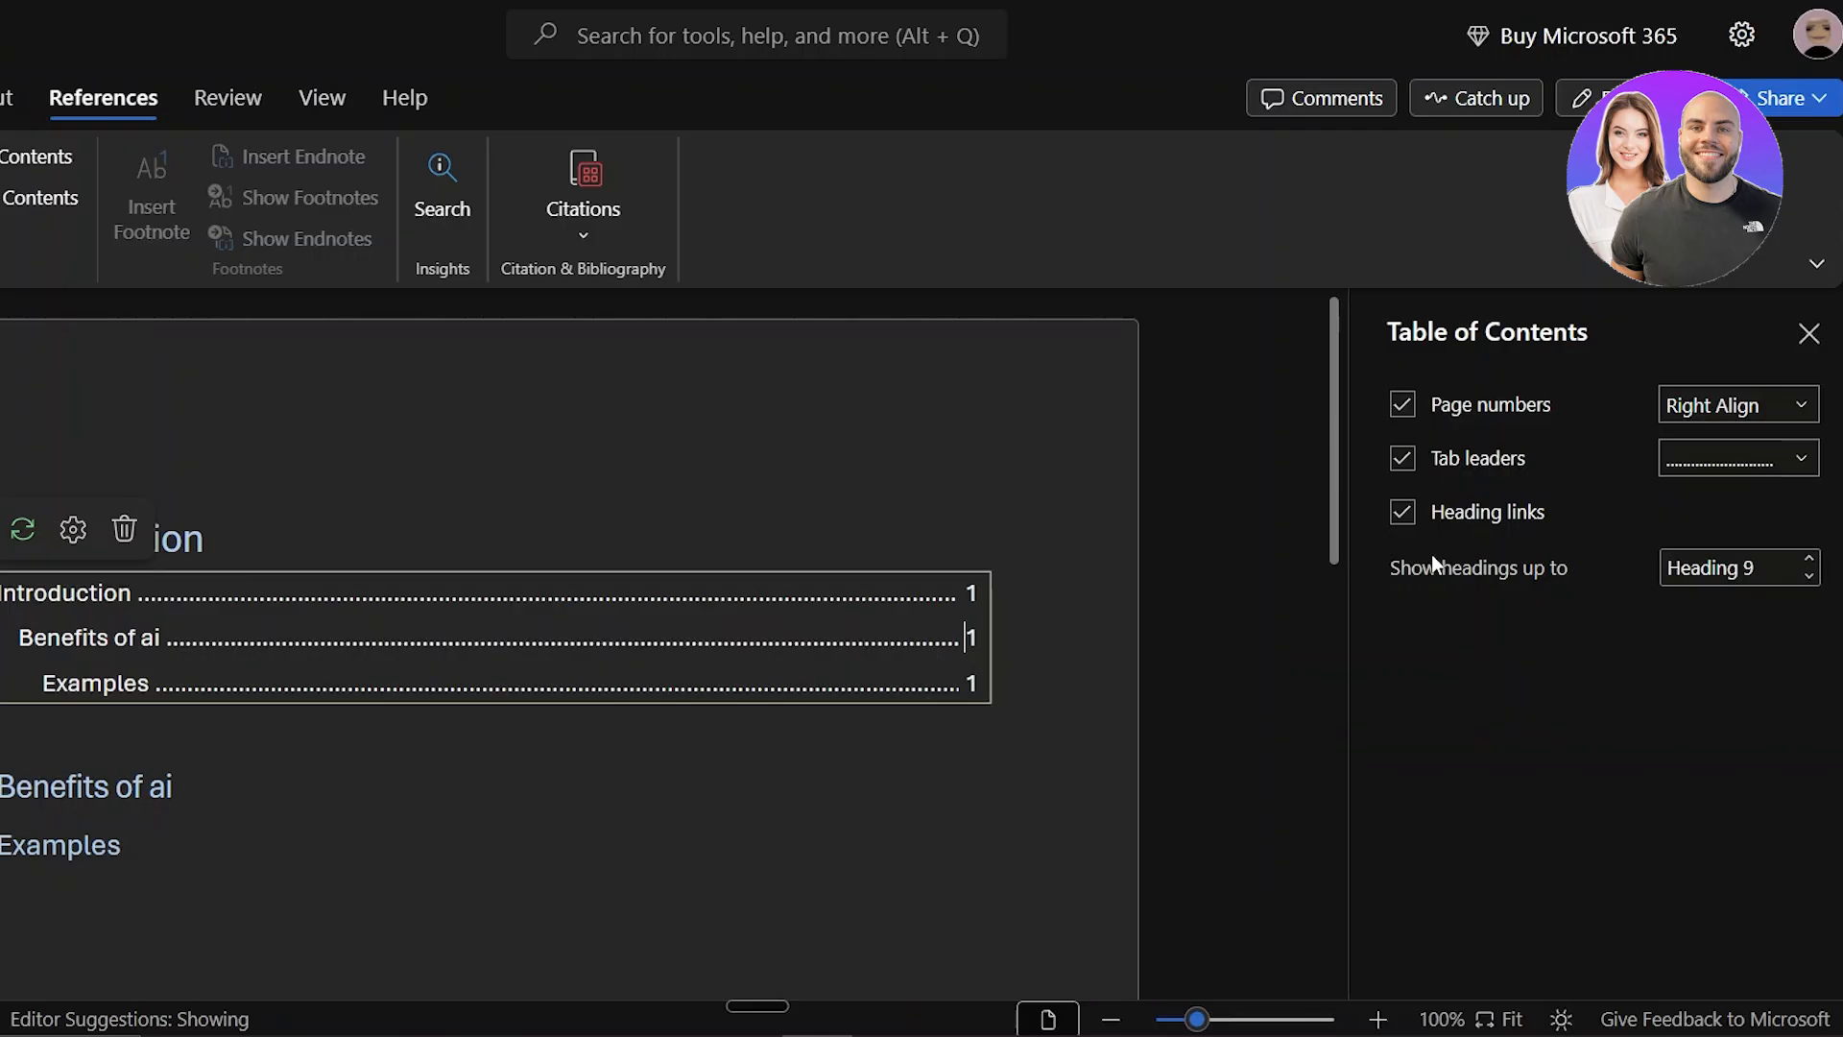
left_click(920, 527)
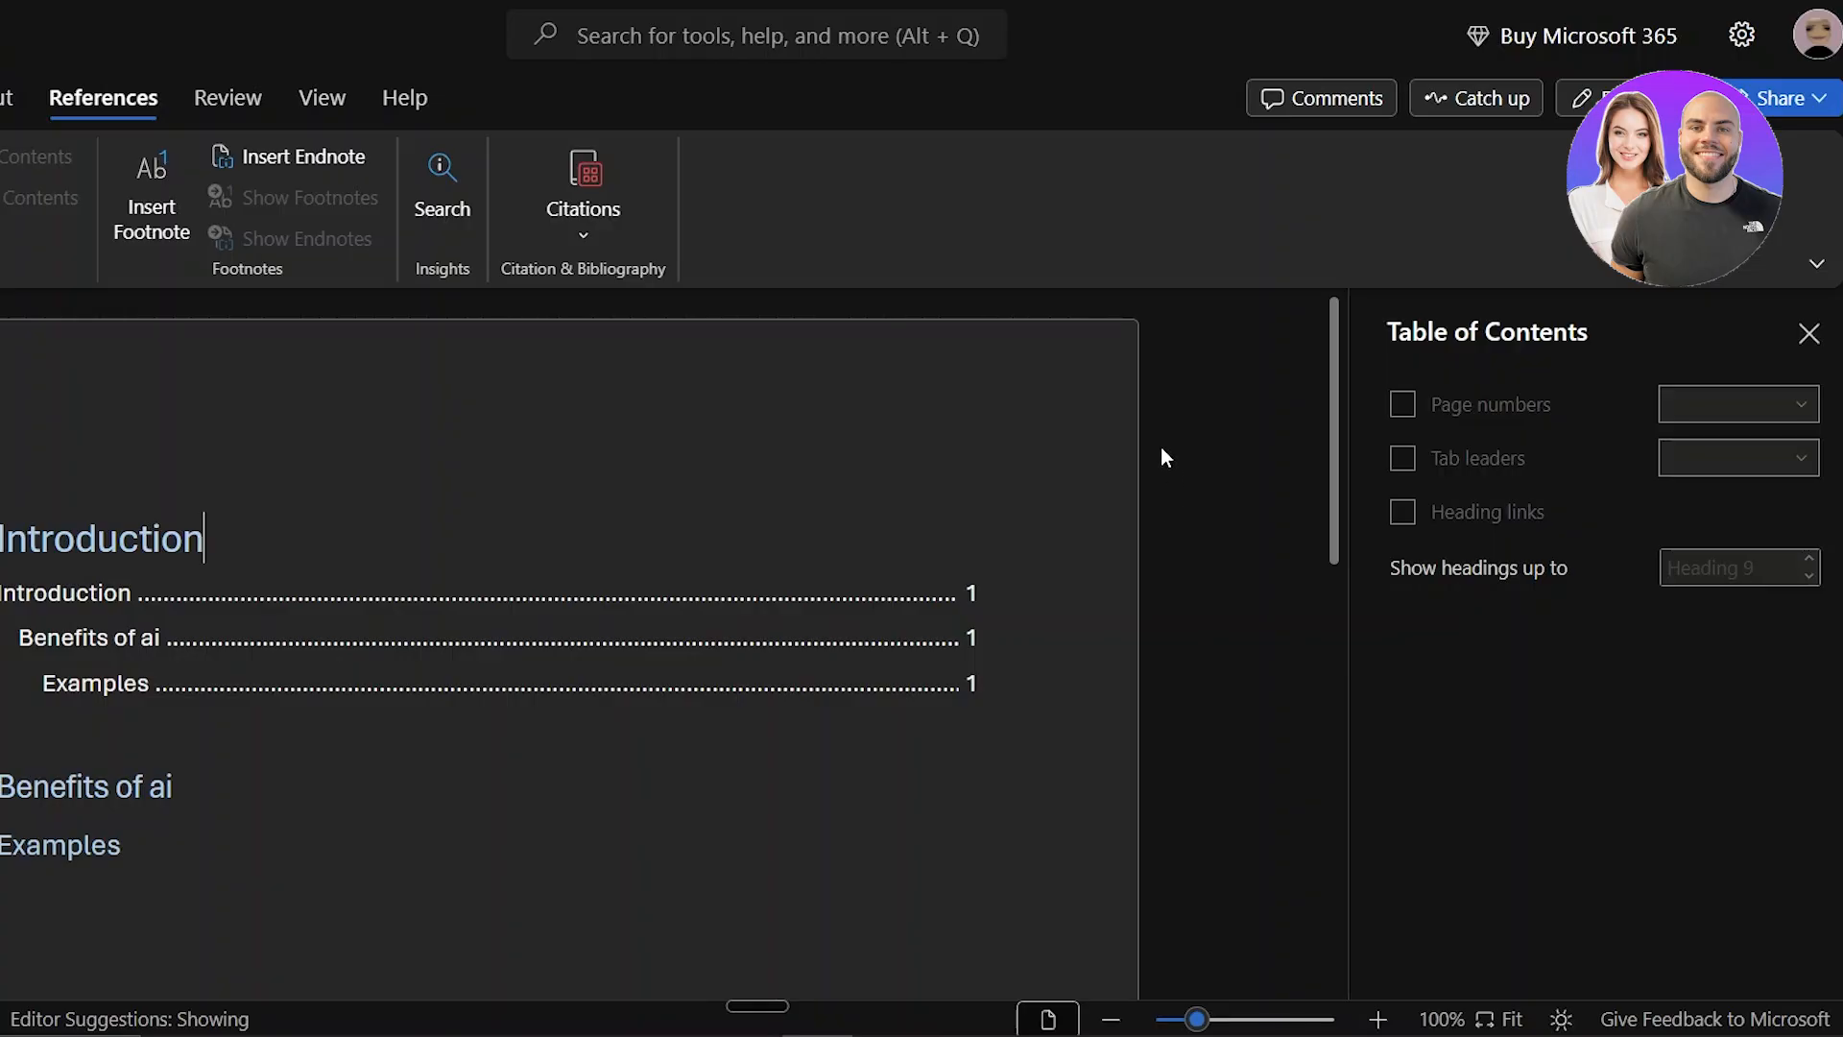
mouse_move(973, 591)
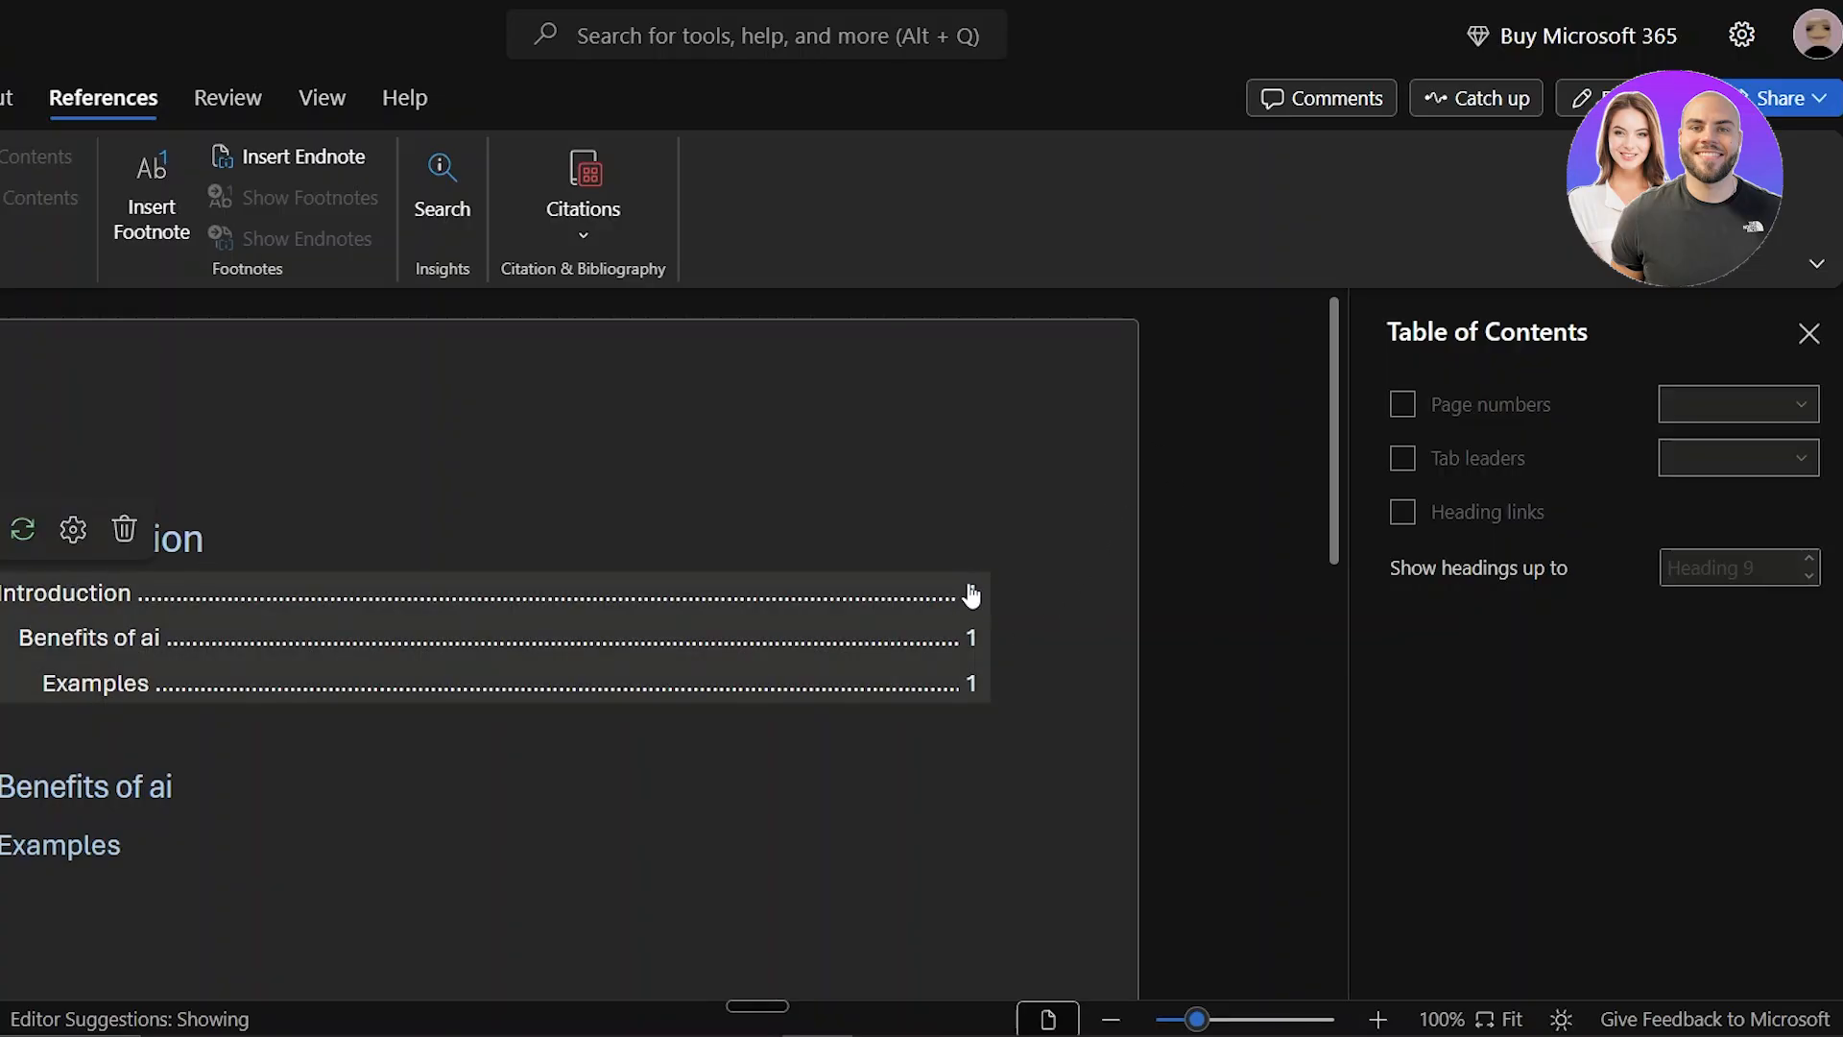
left_click(979, 638)
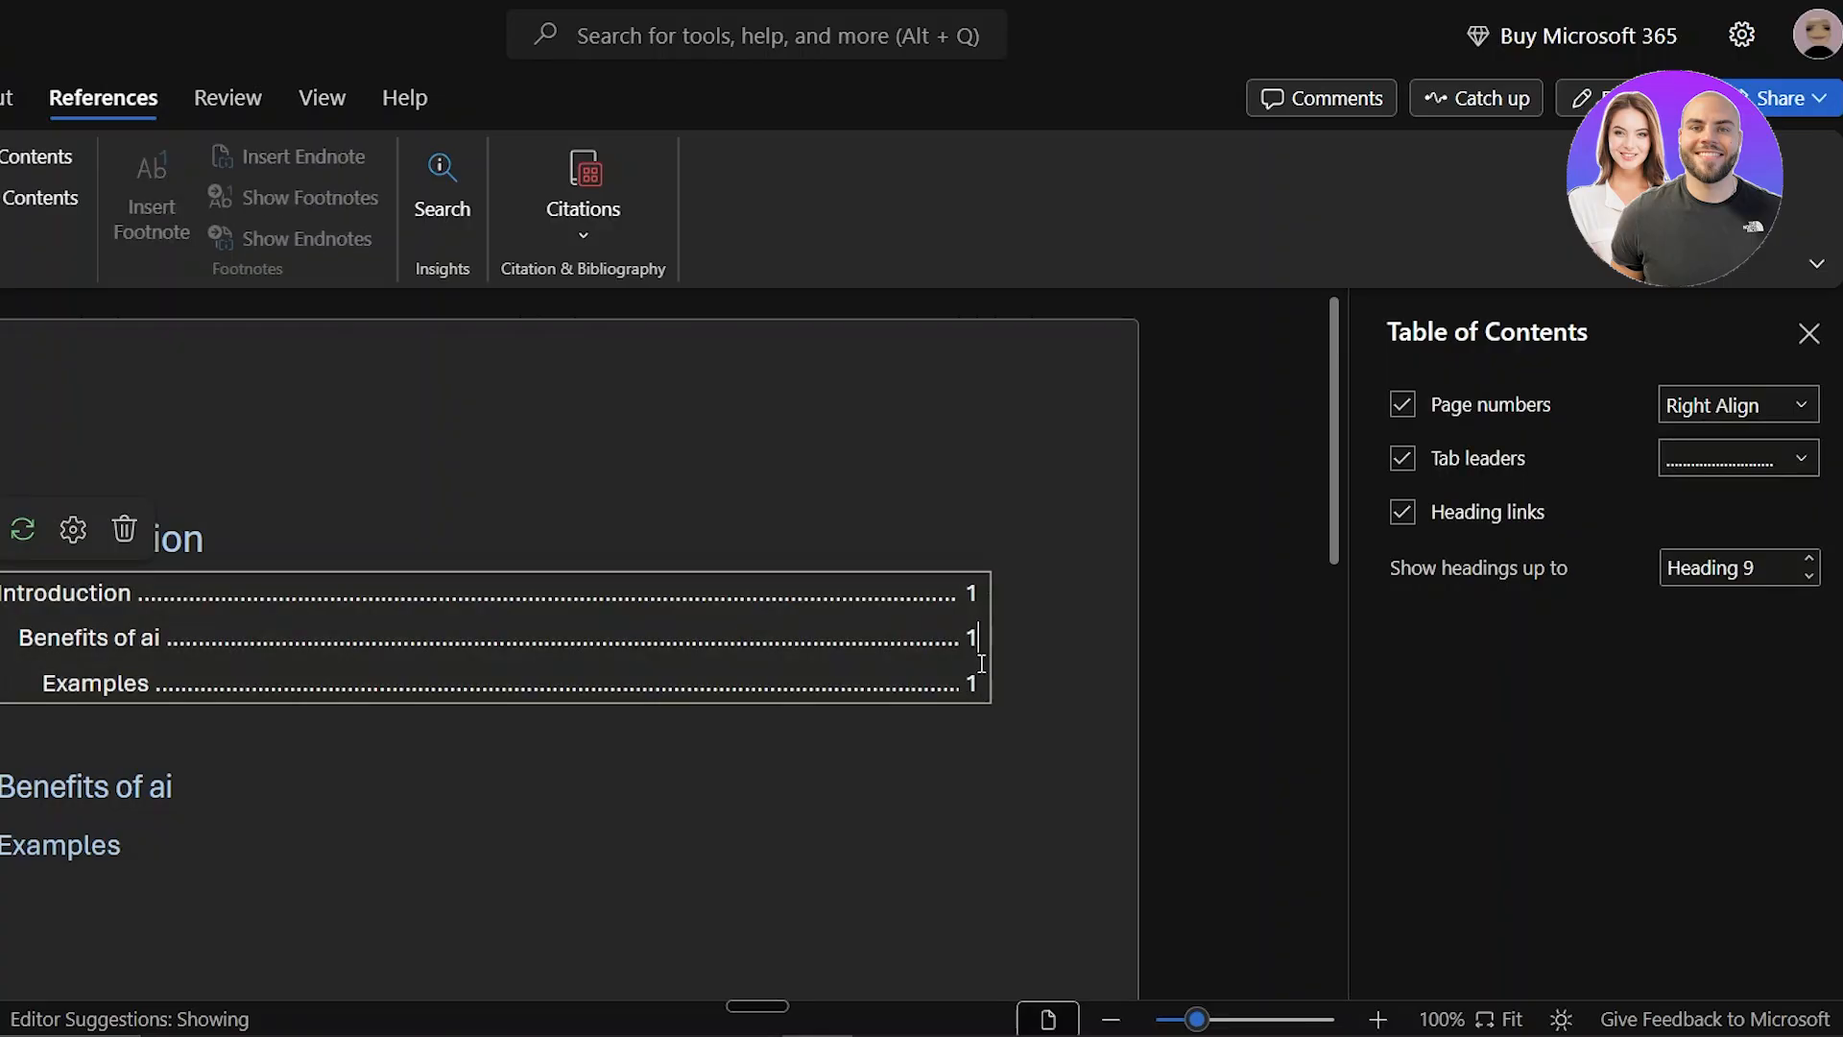
left_click(1130, 564)
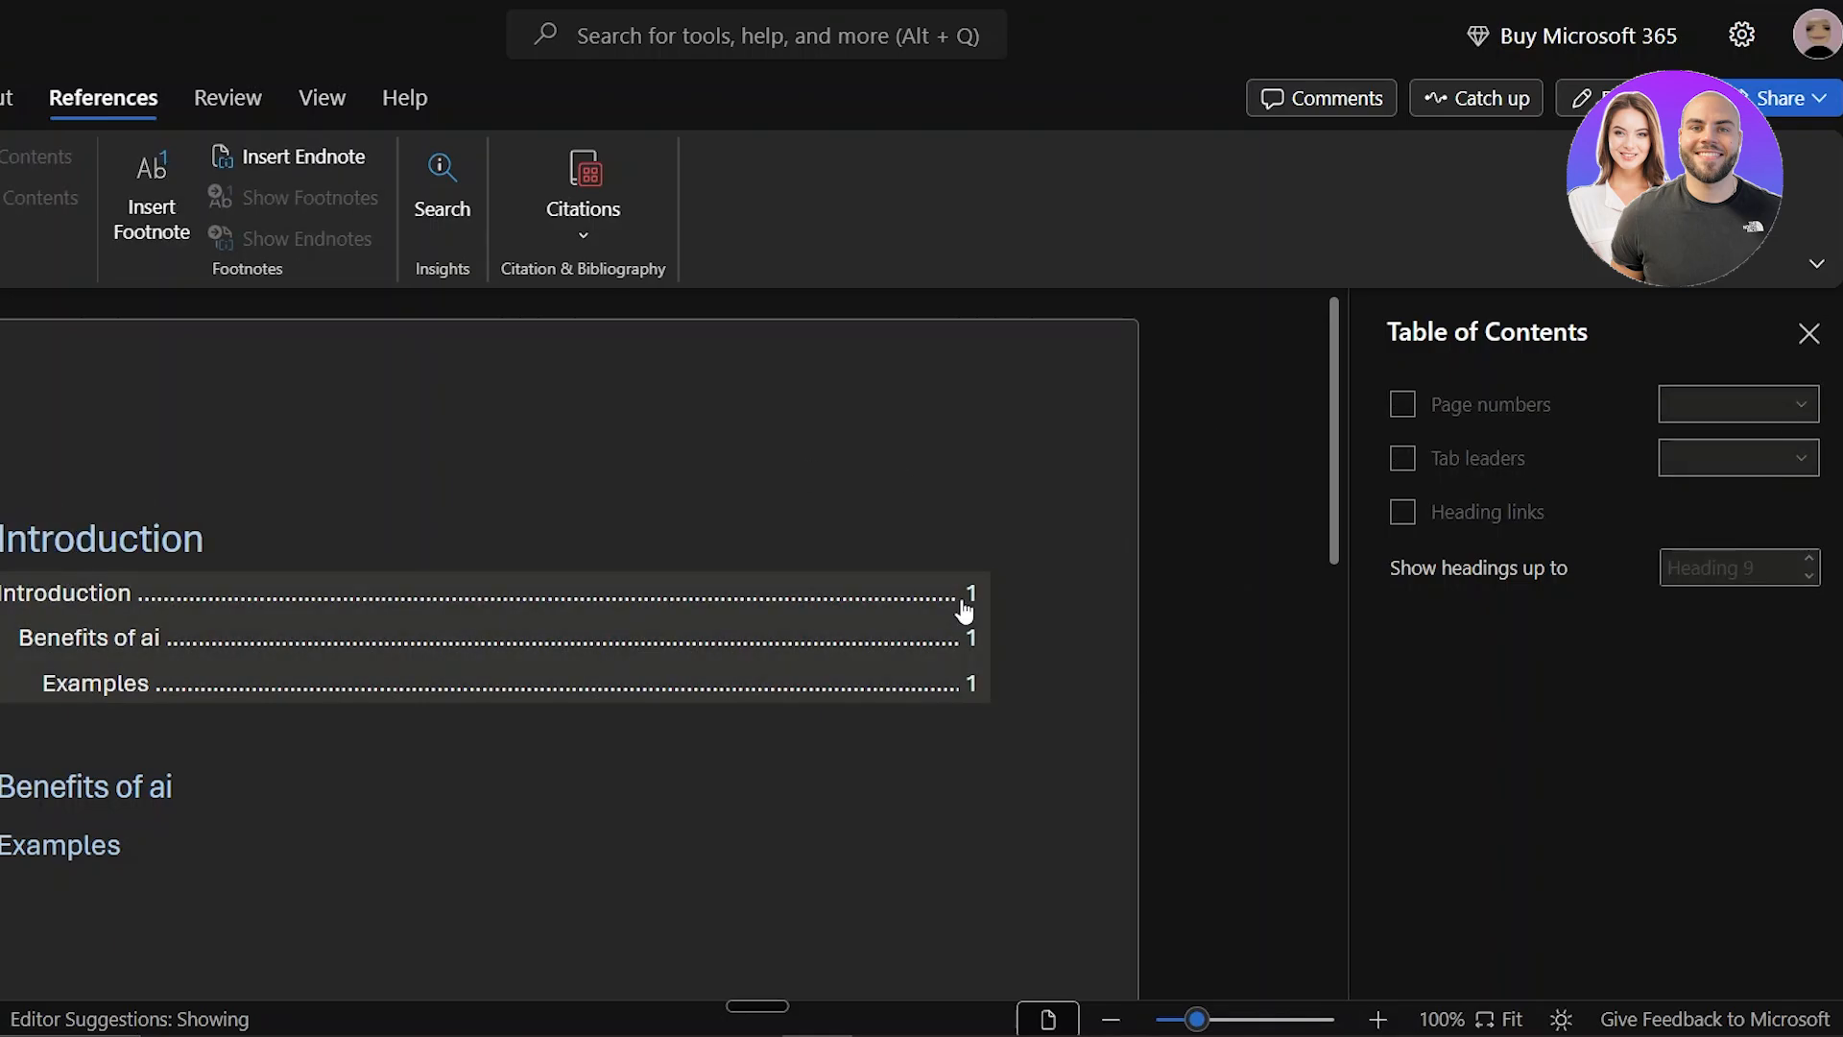
left_click(934, 645)
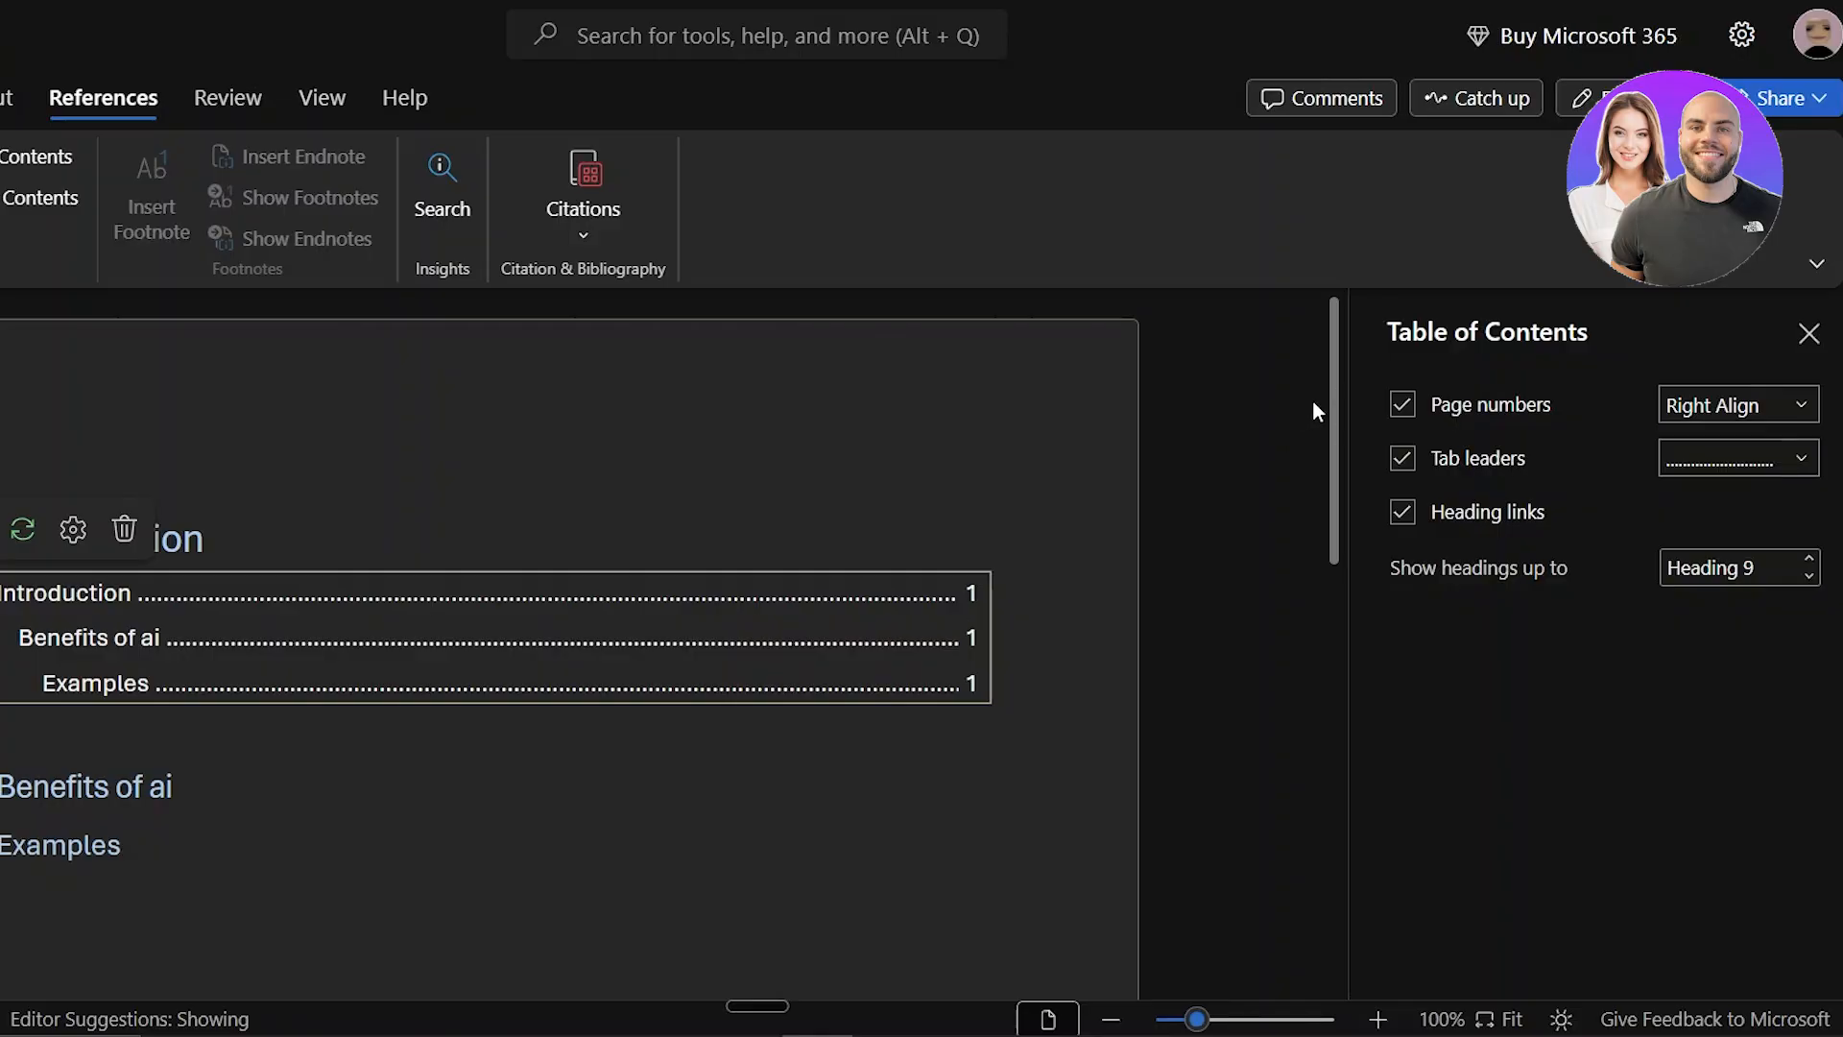
left_click(1248, 393)
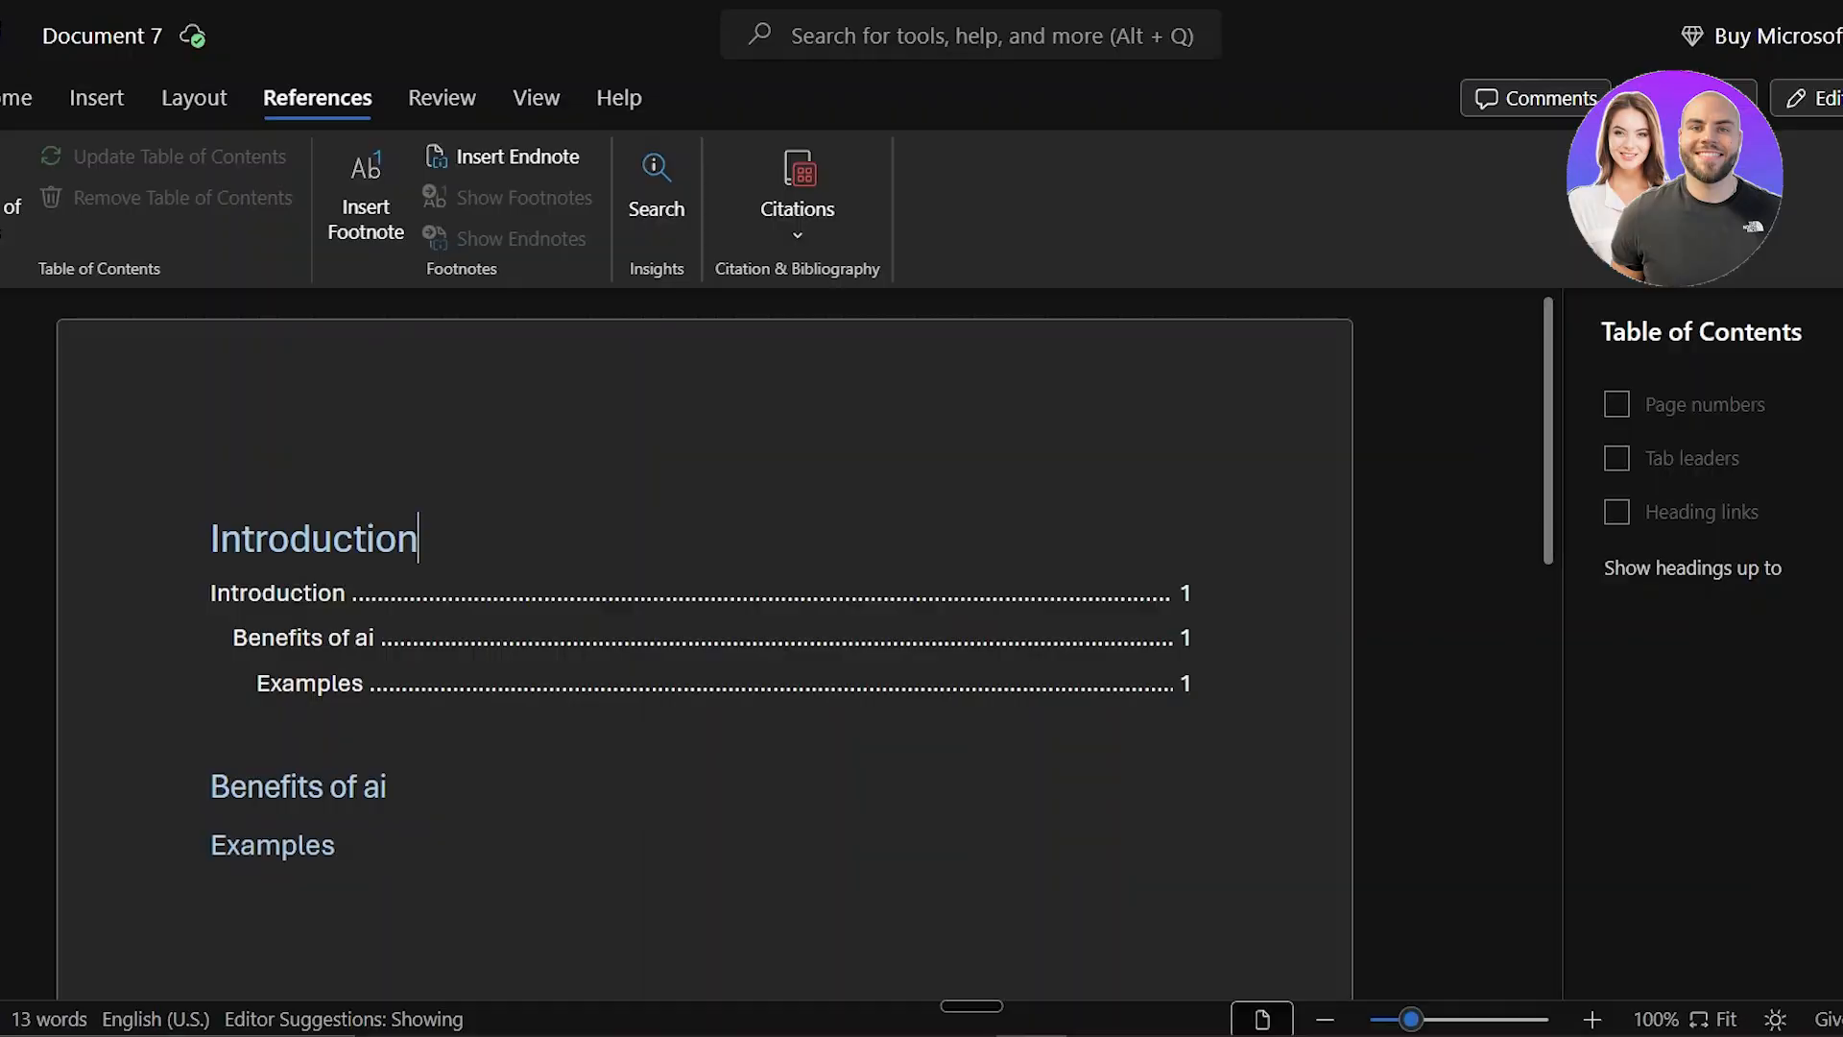
Step: Open the document's print preview and close it without printing
left_click(46, 97)
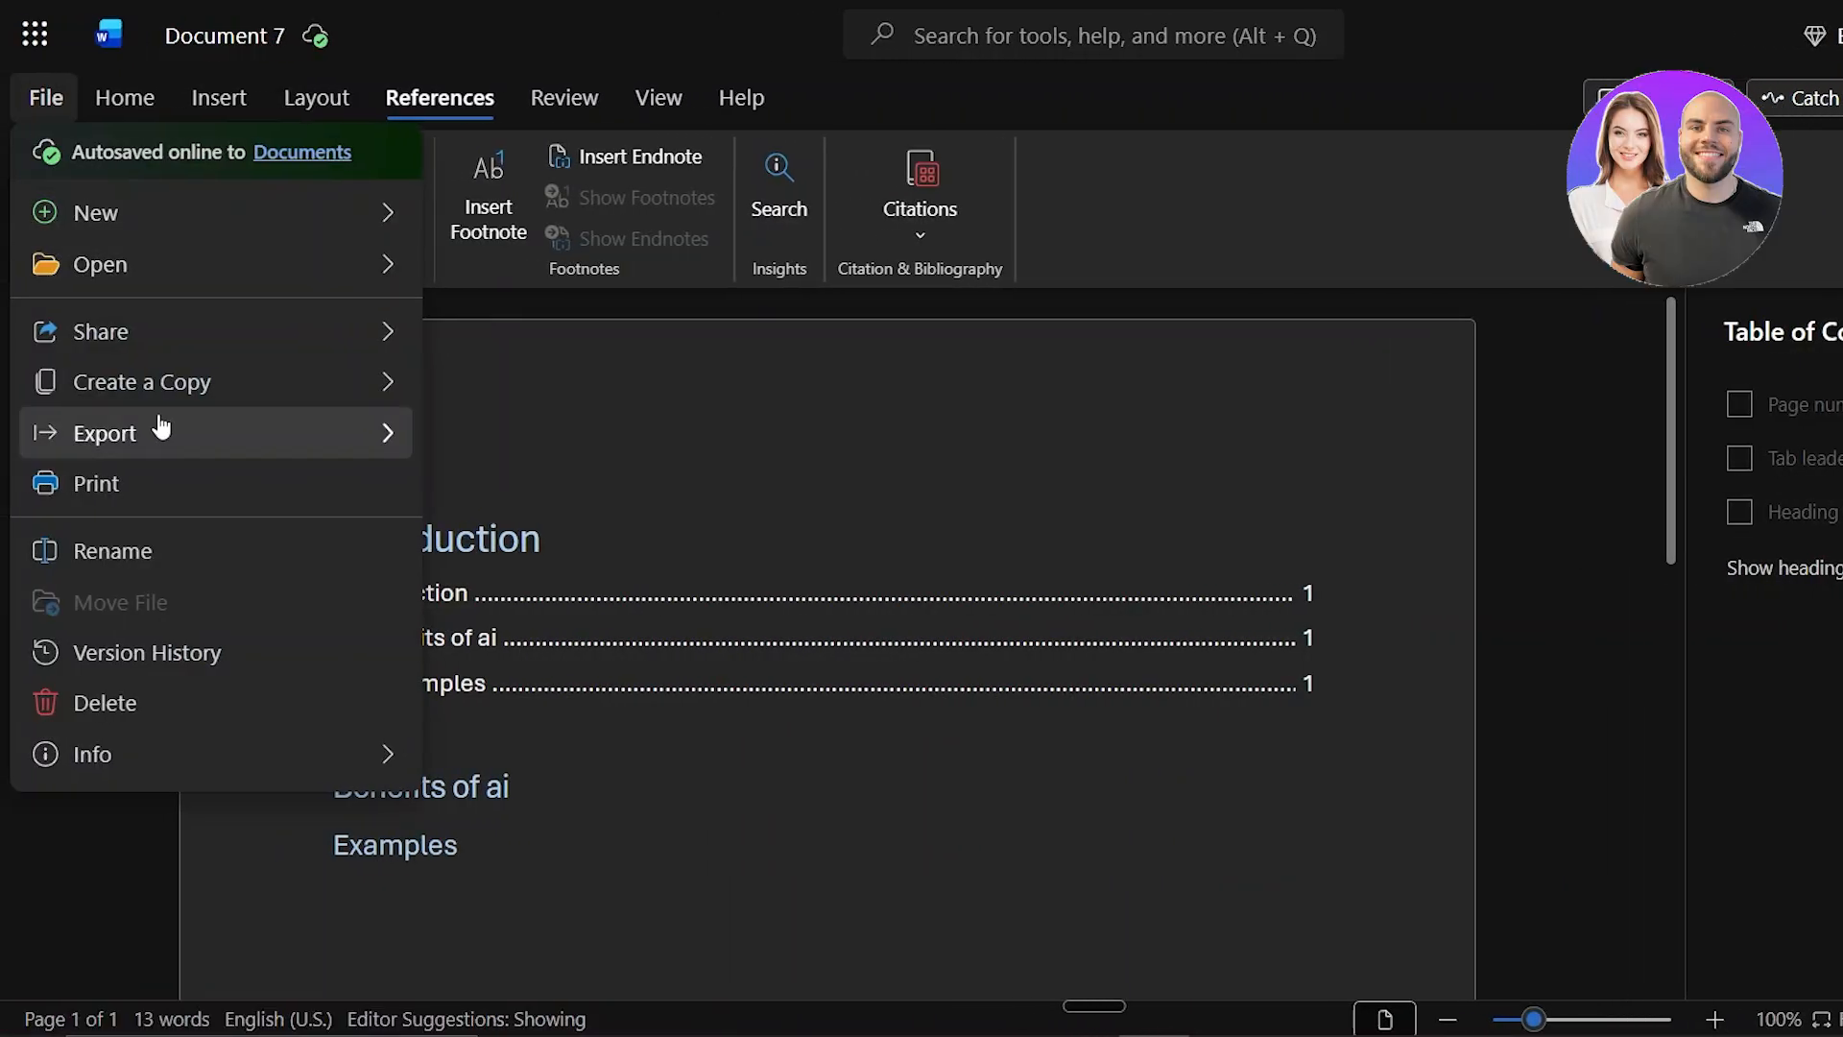
left_click(154, 499)
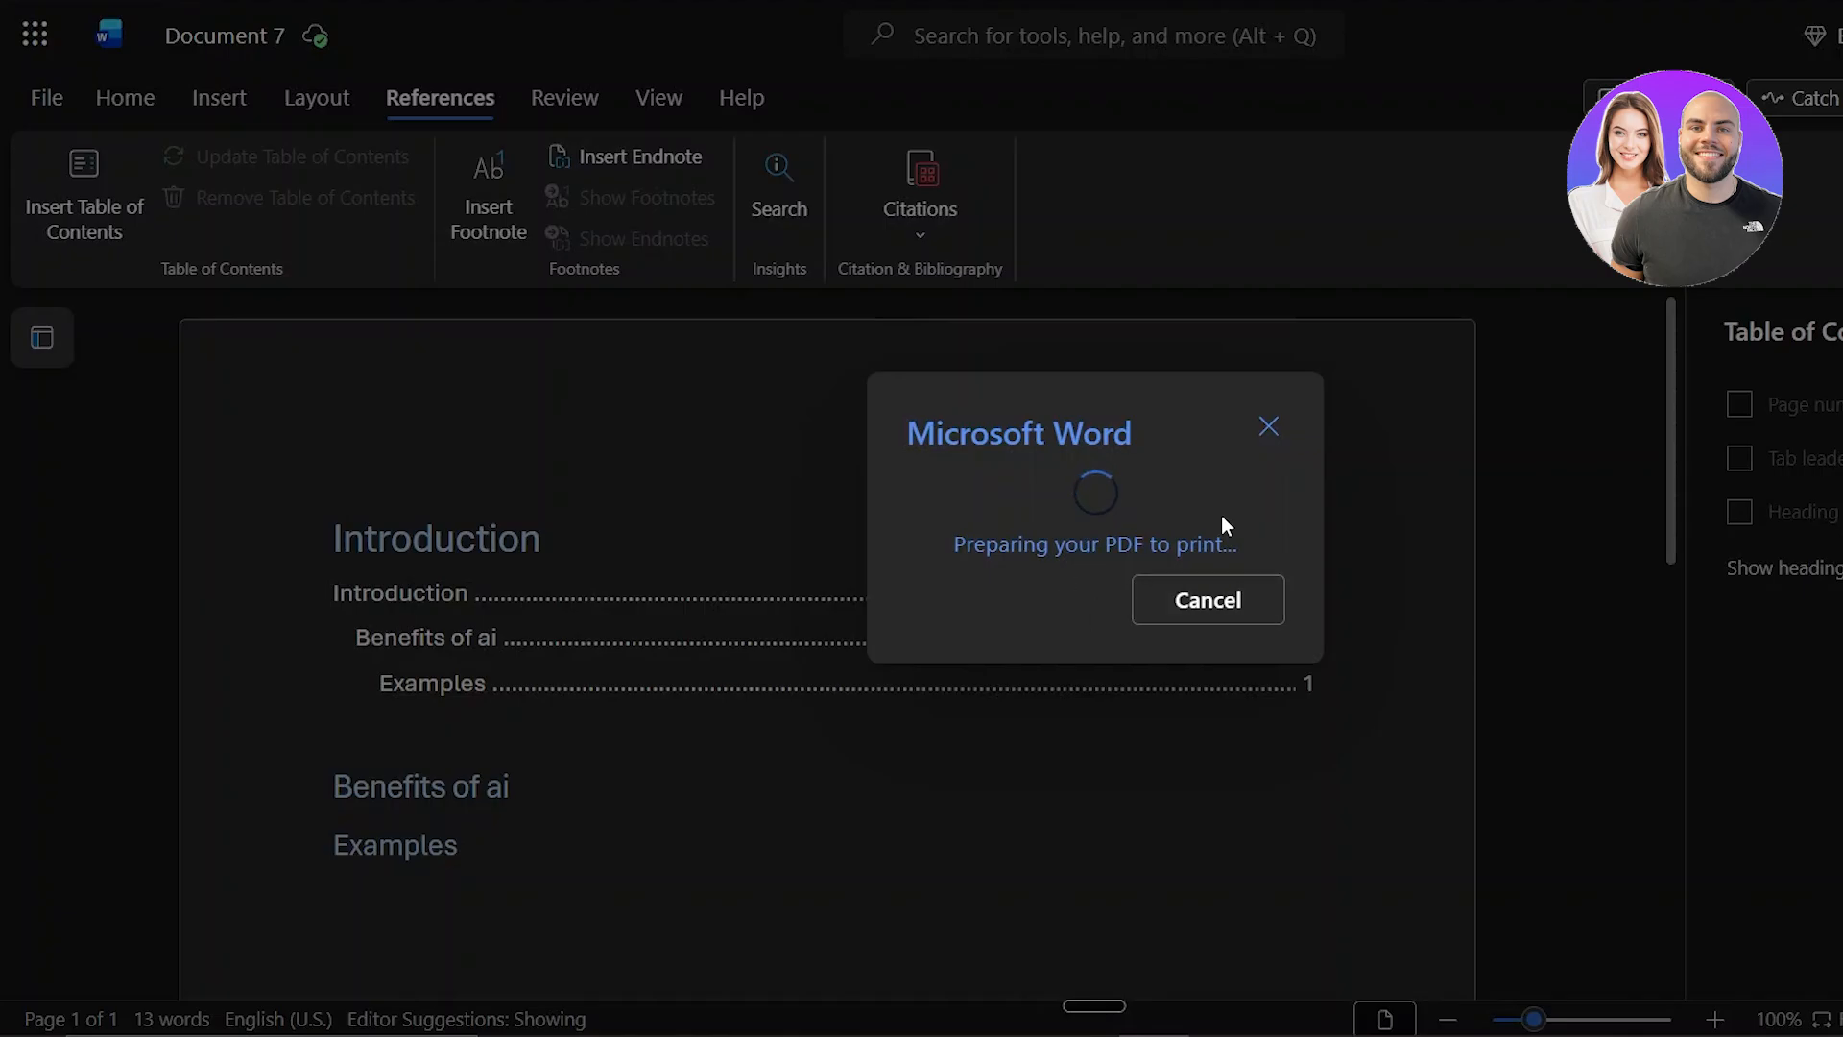
left_click(1259, 609)
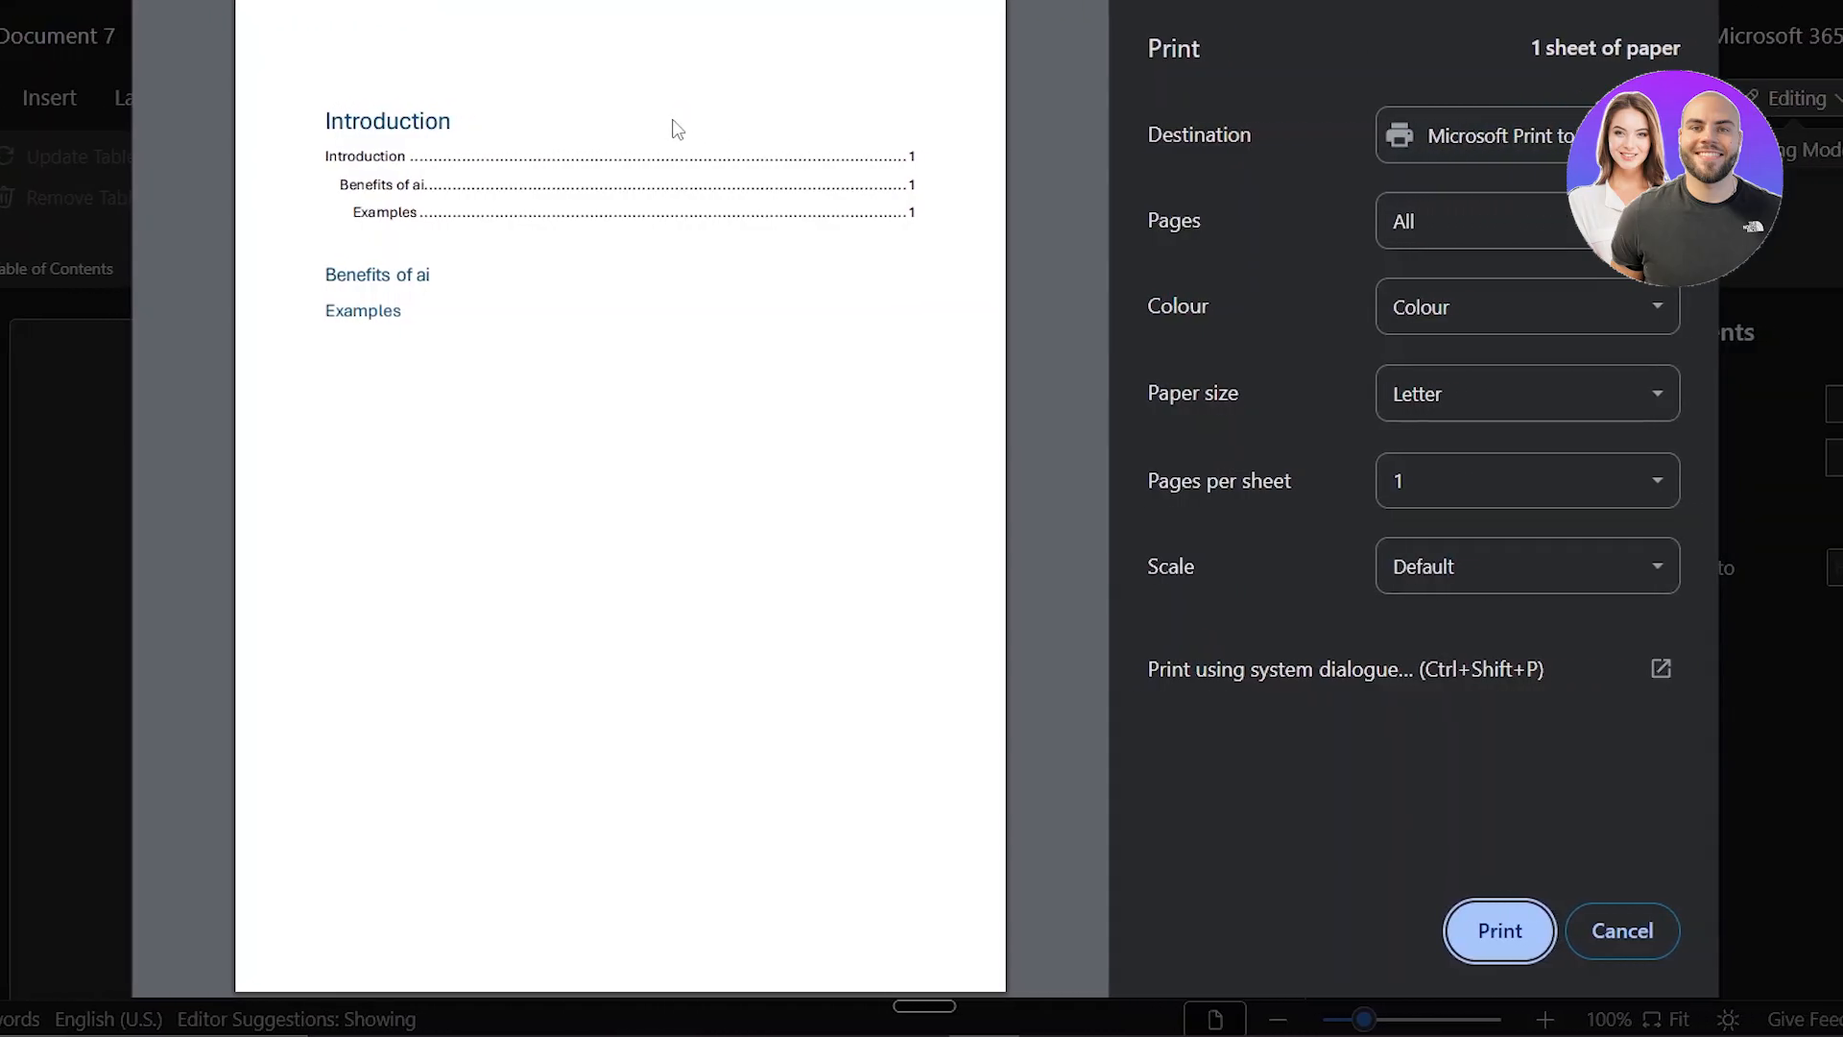
left_click(1454, 923)
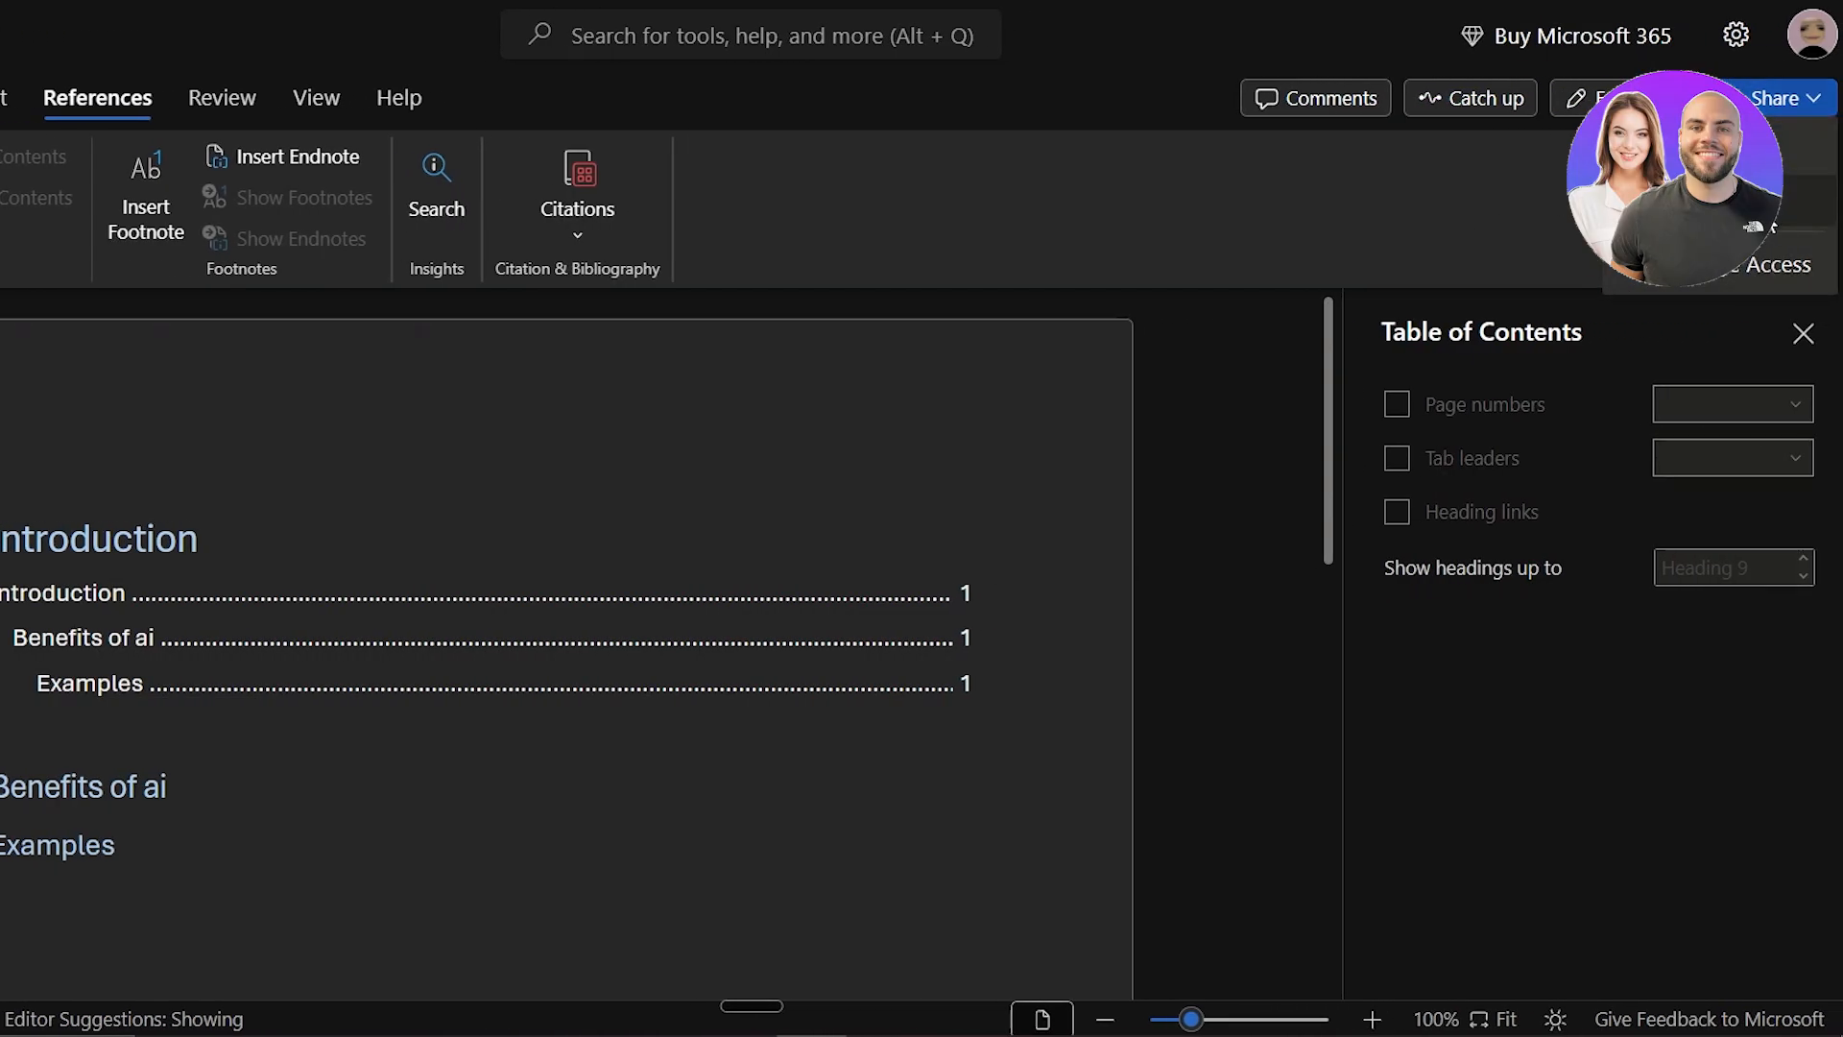
Step: Open the document's Manage Access sharing settings and close them without changes
left_click(1752, 270)
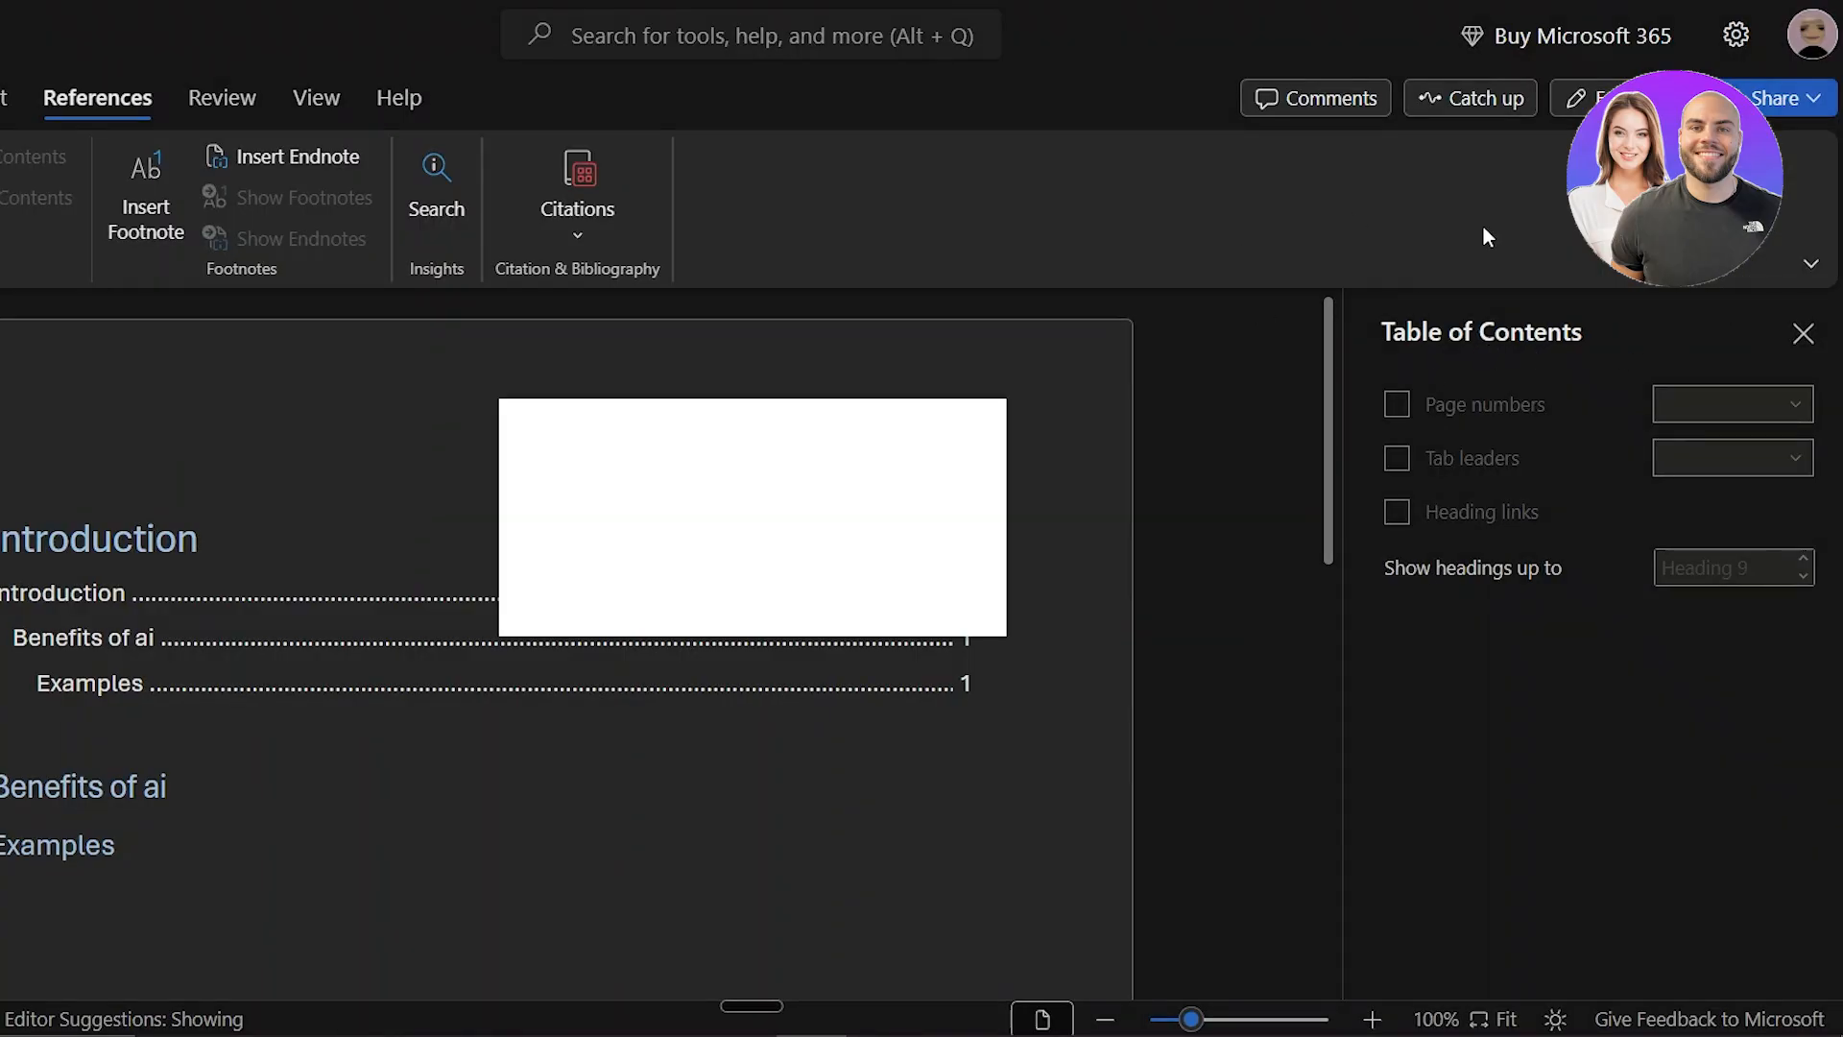
left_click(1221, 458)
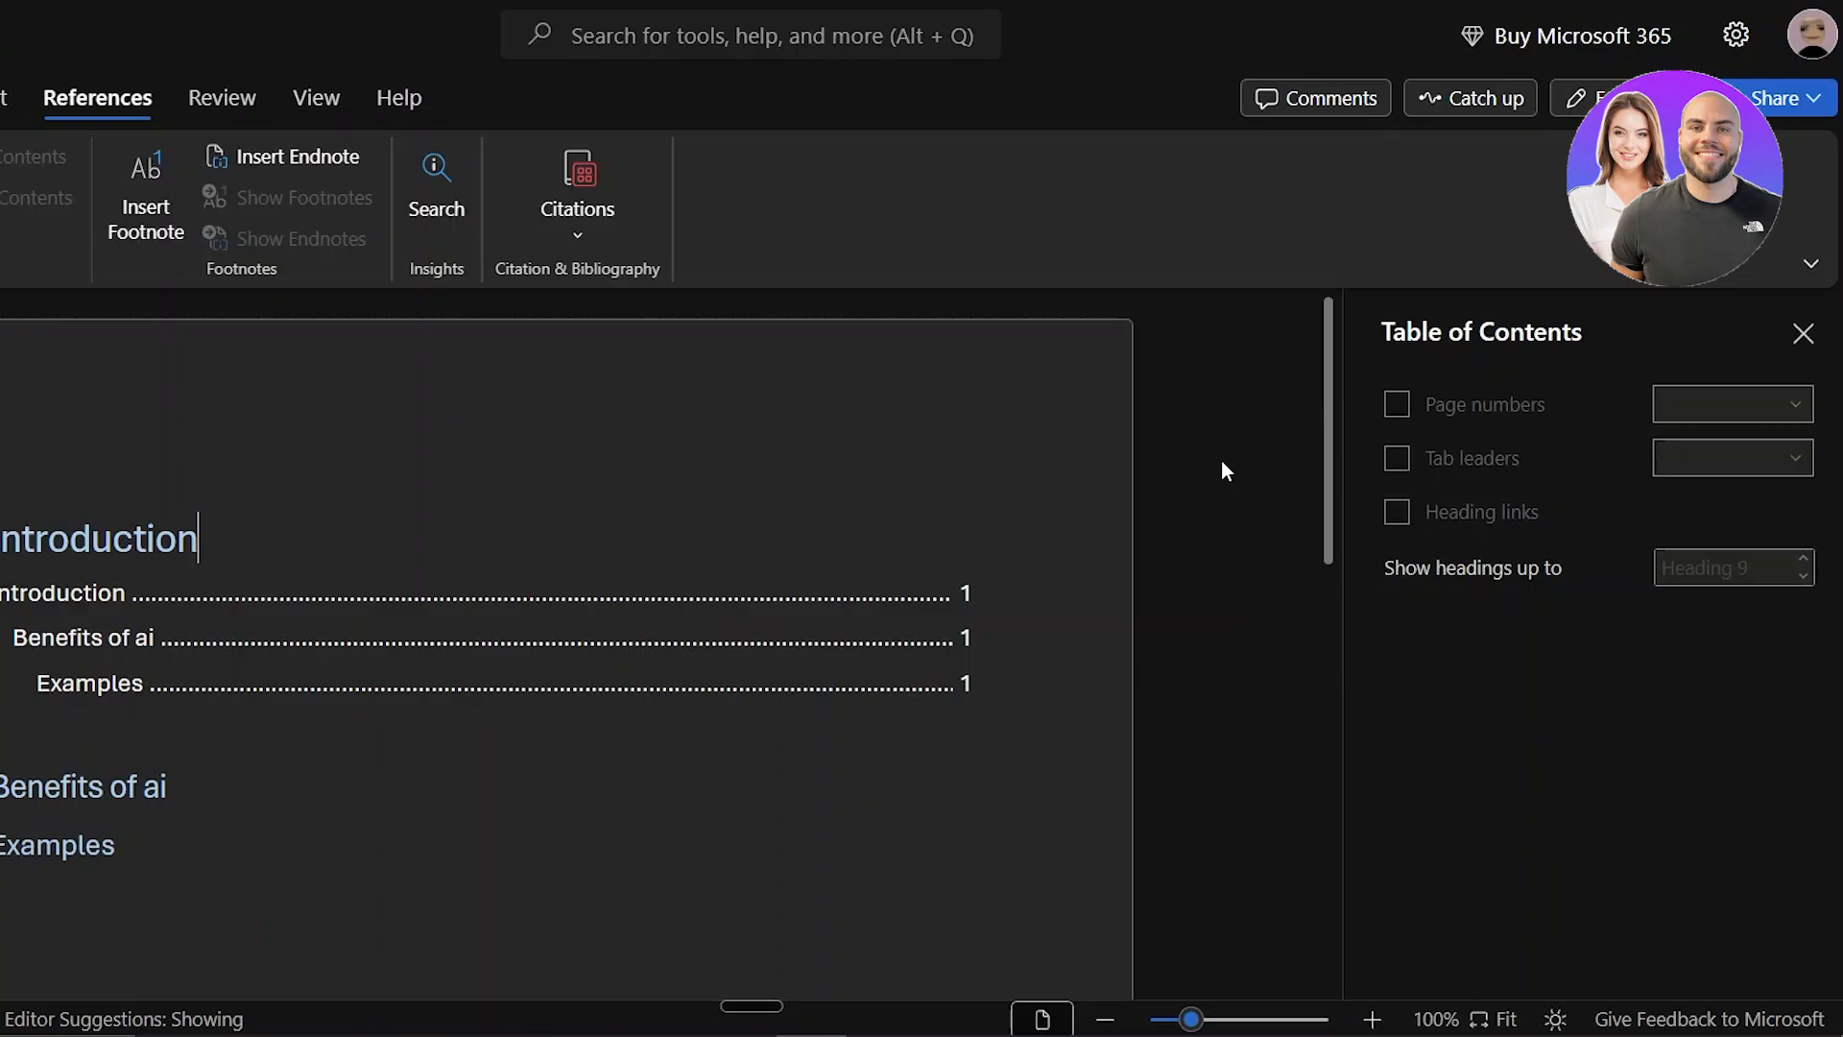